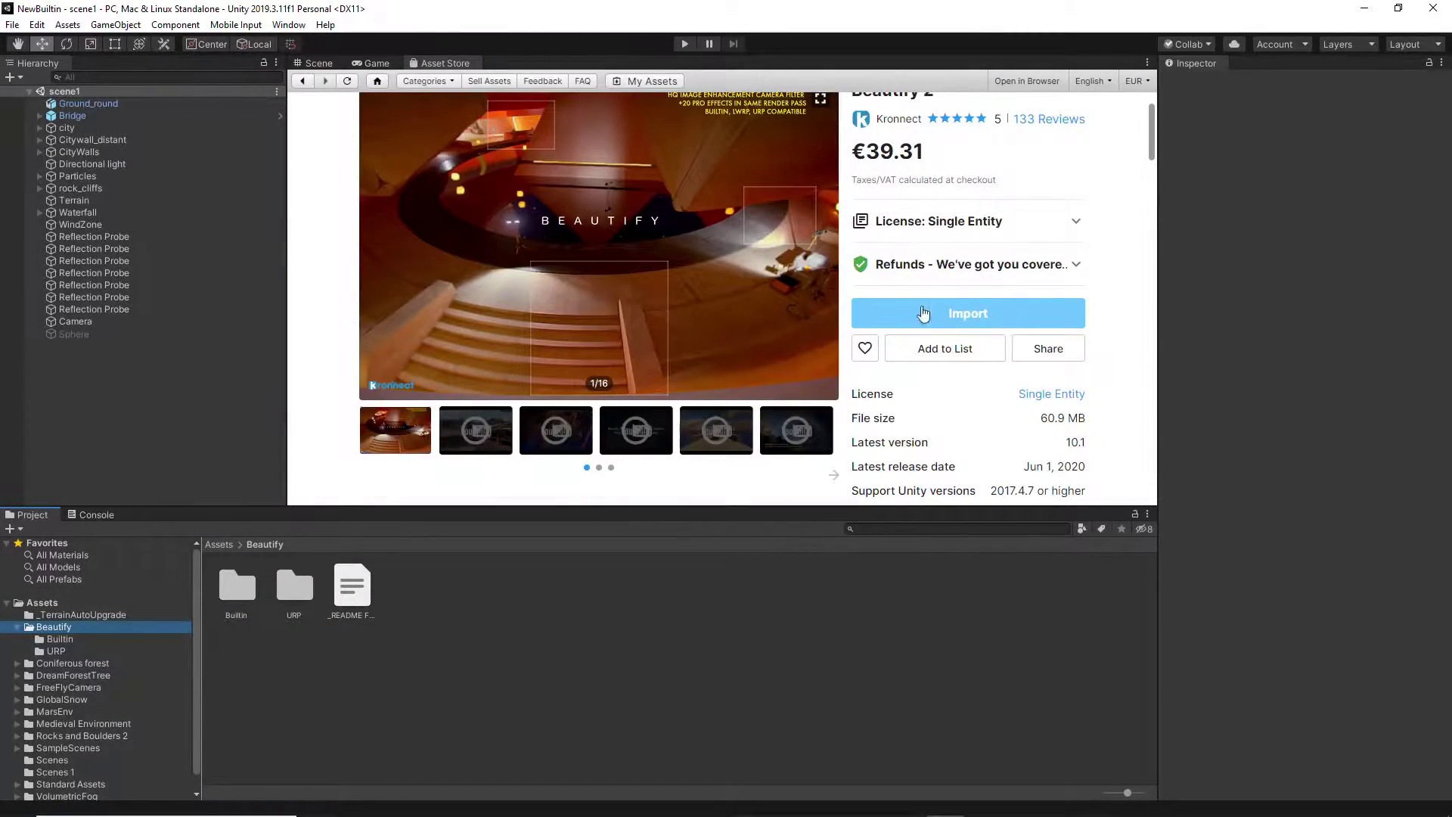
Browse the Builtin and URP folders and the five Beautify demo scenes, from Scene1_Intro to Scene5_ParticlesBloom
click(59, 639)
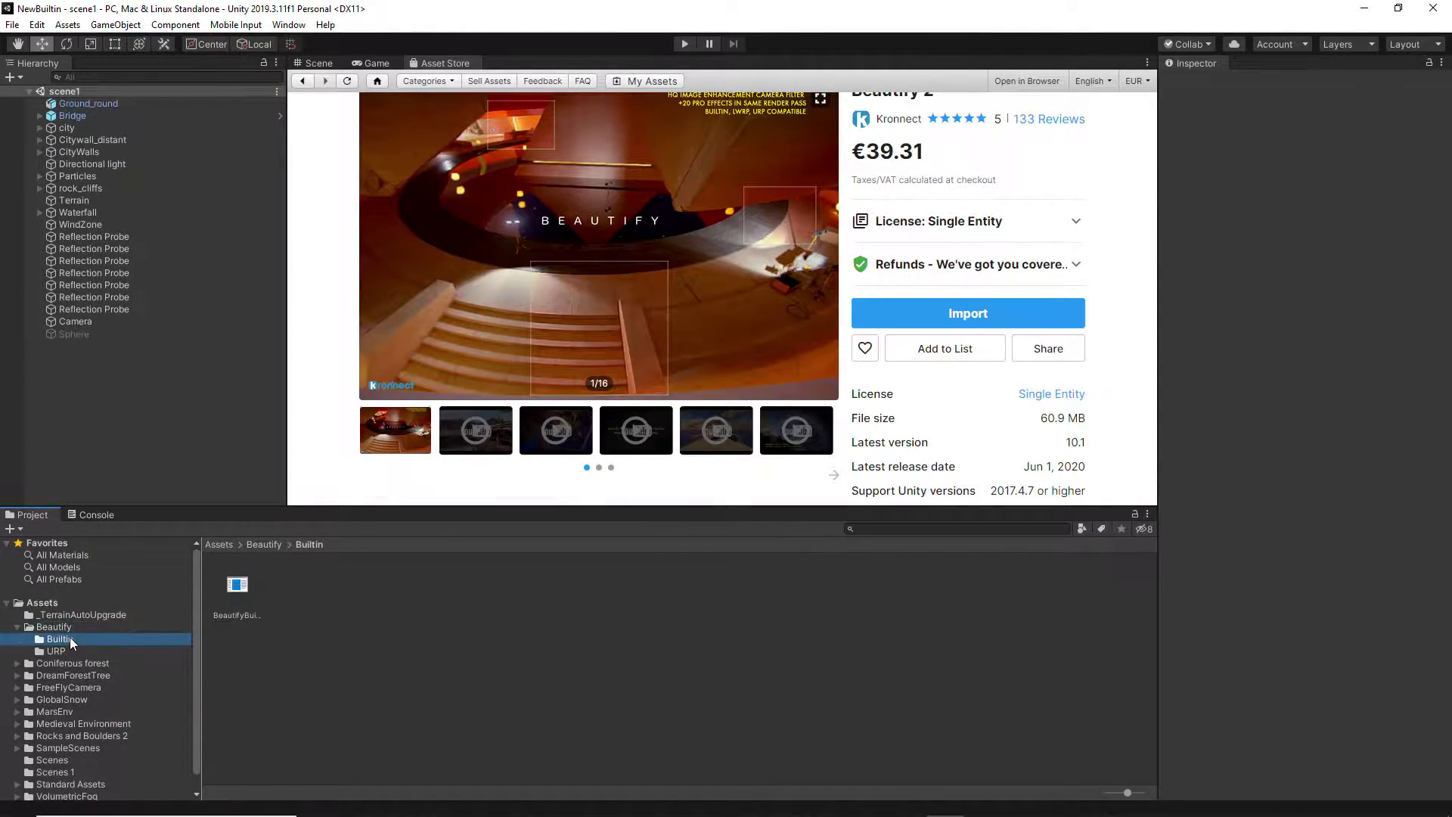
click(69, 649)
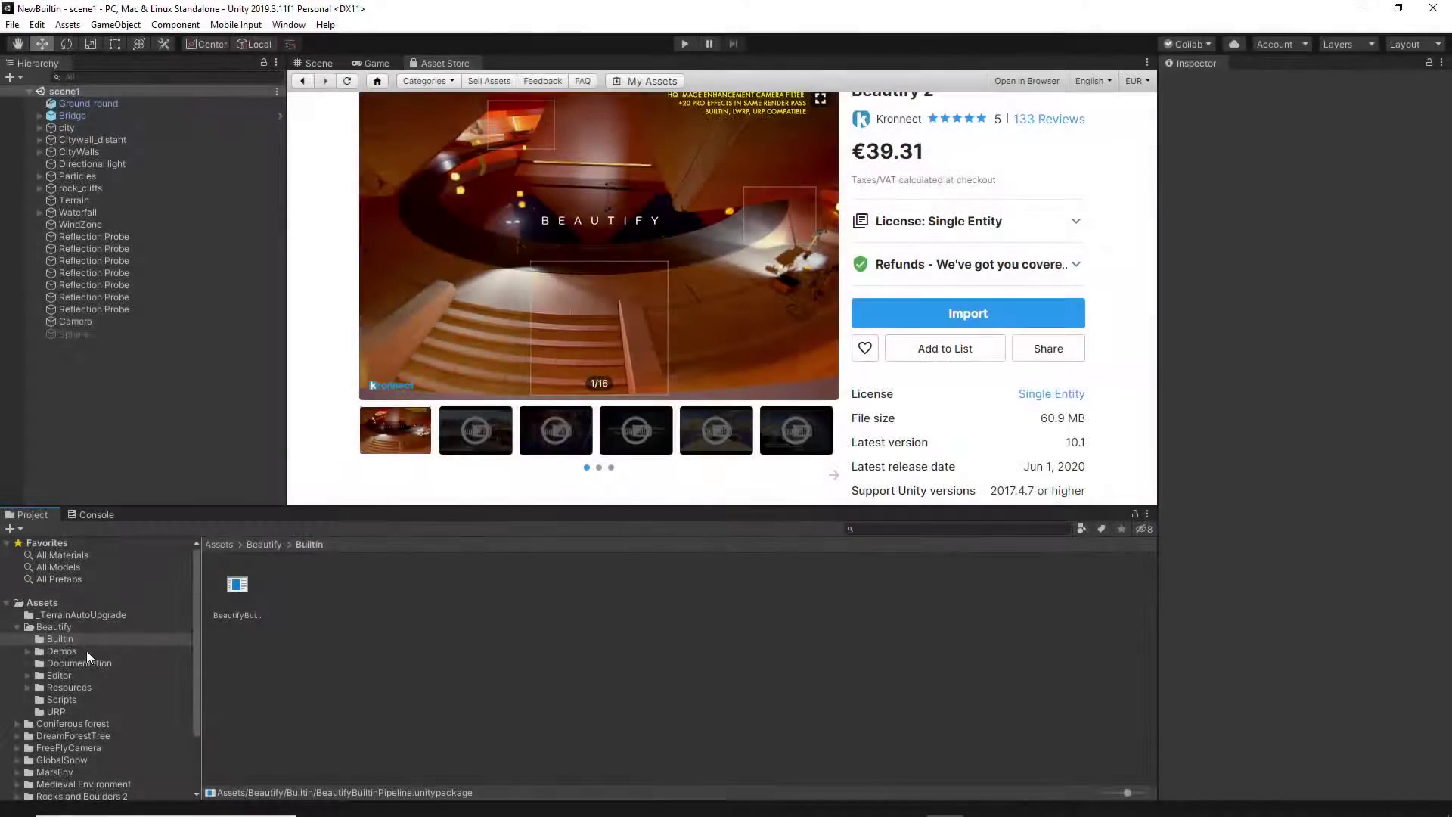
click(84, 652)
click(292, 599)
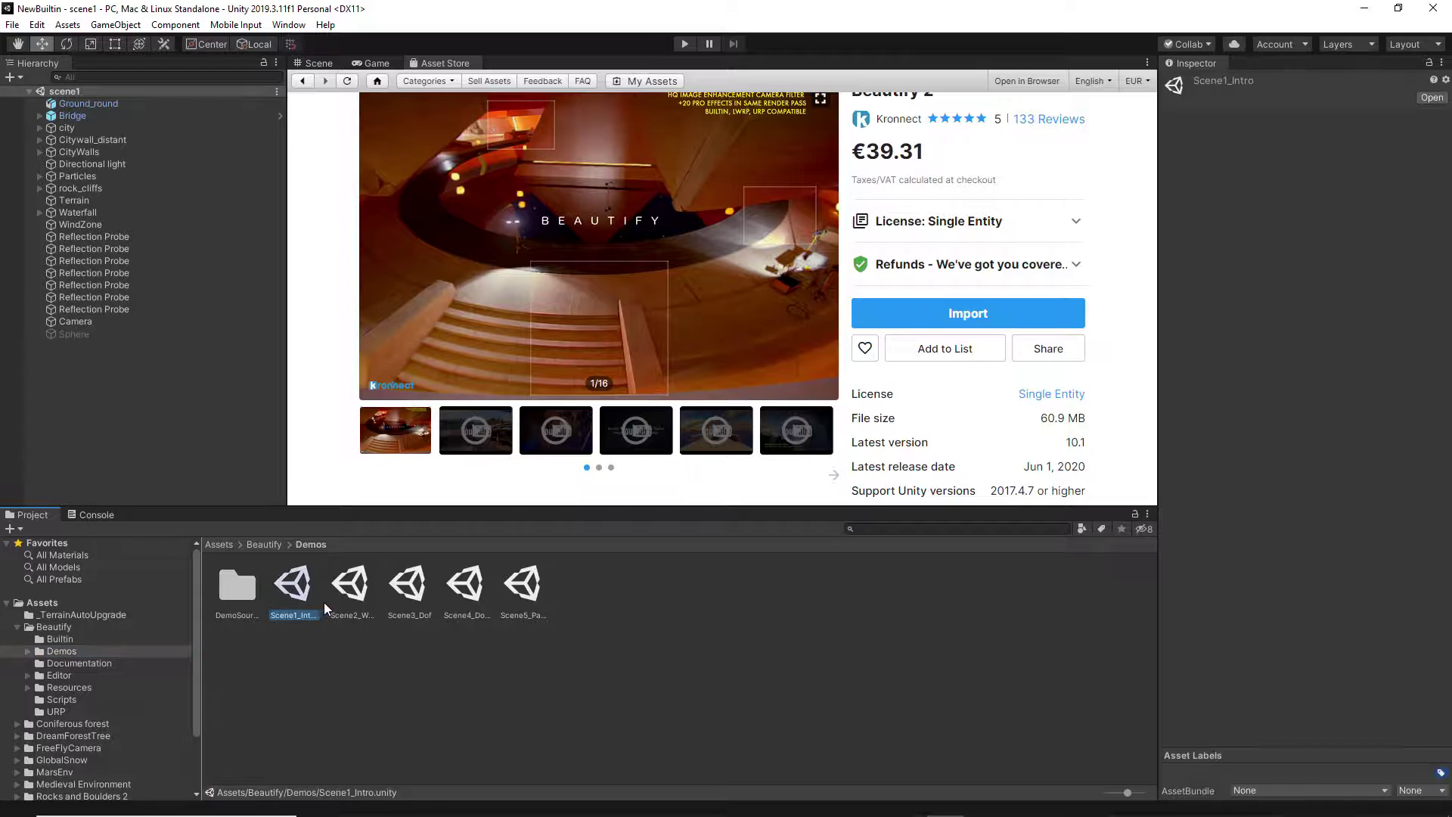
click(350, 595)
click(407, 596)
click(455, 598)
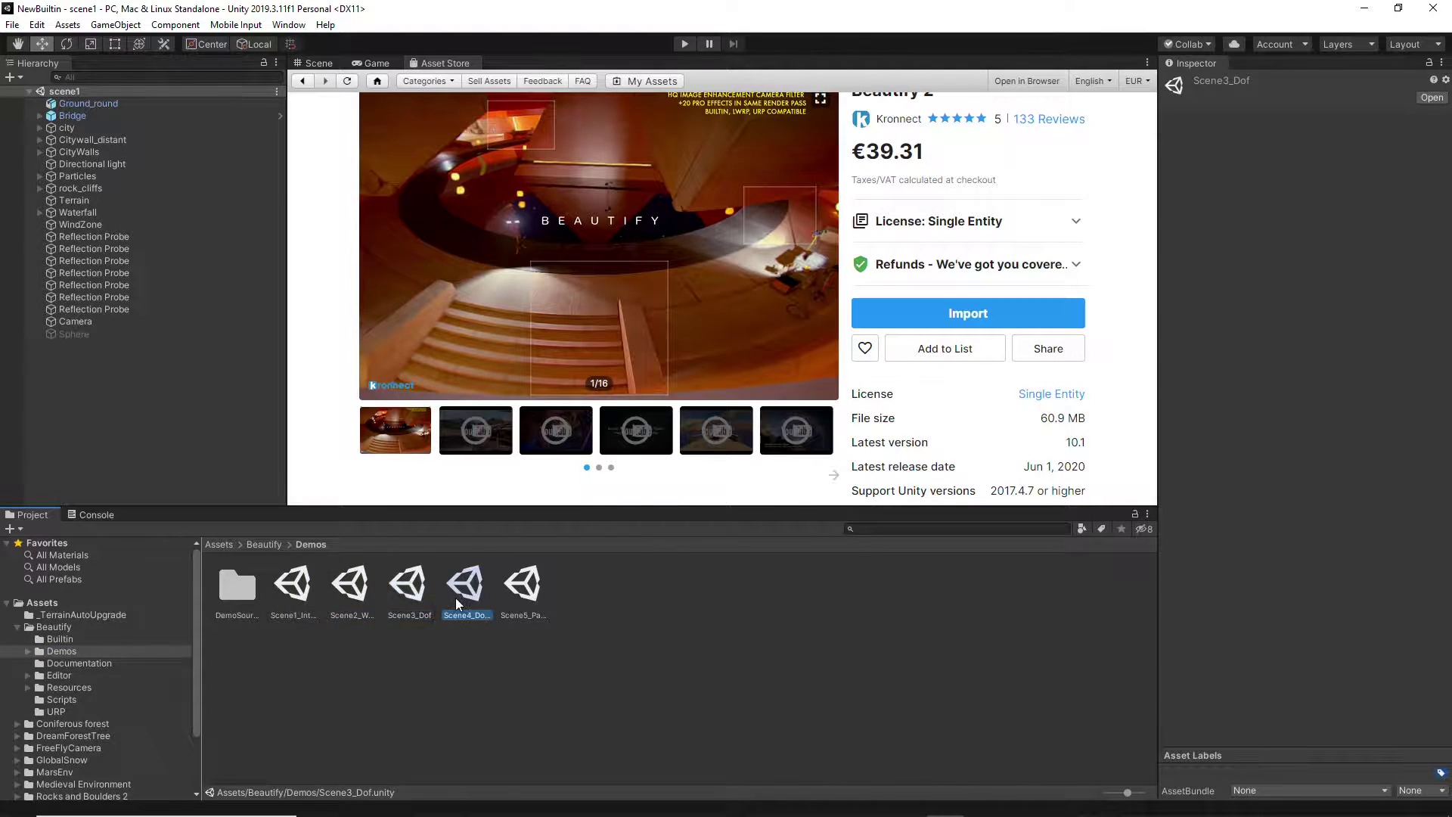
click(523, 595)
Look through the Beautify Documentation, Editor, Resources and Scripts folders
click(127, 664)
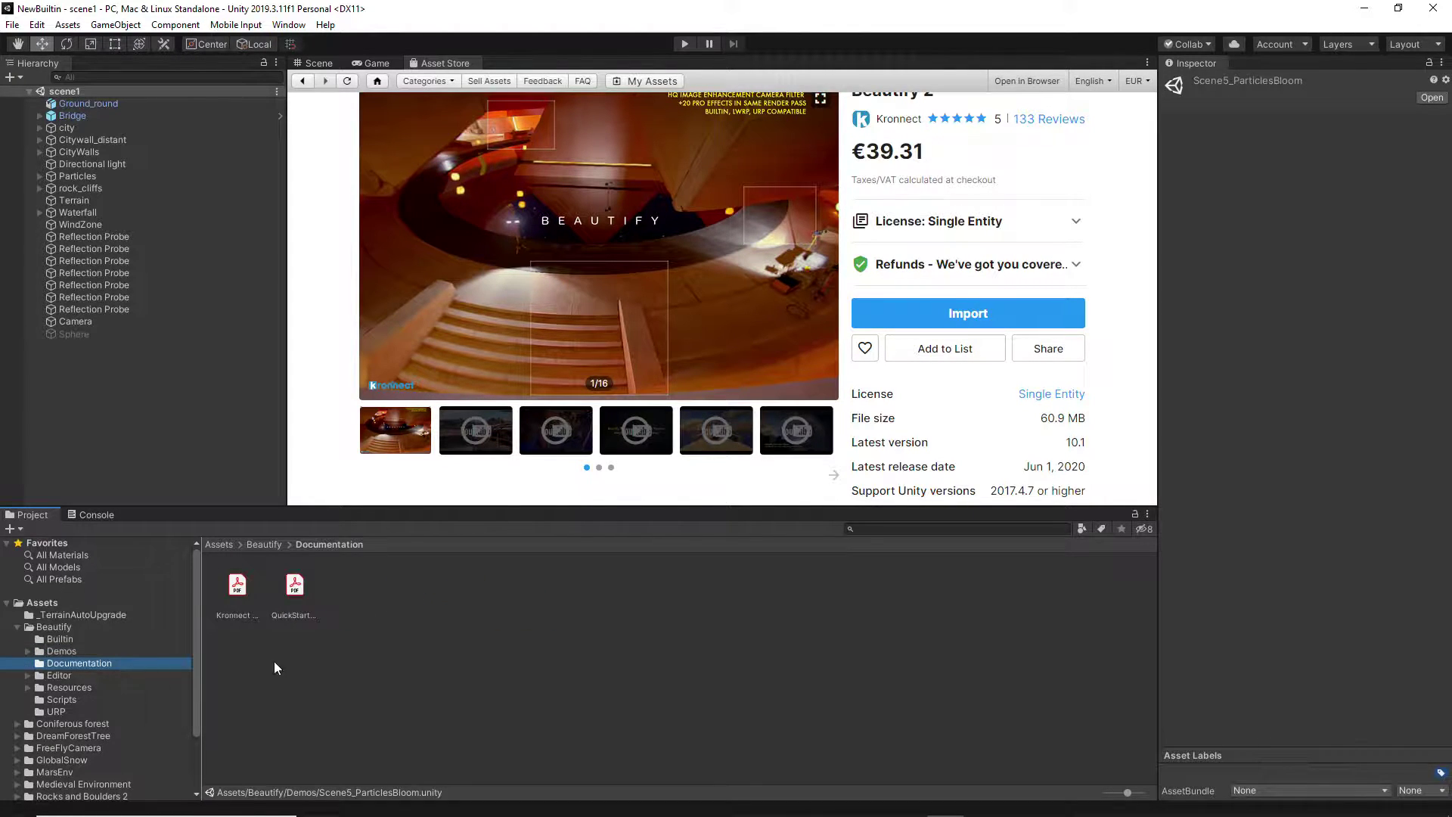
click(92, 673)
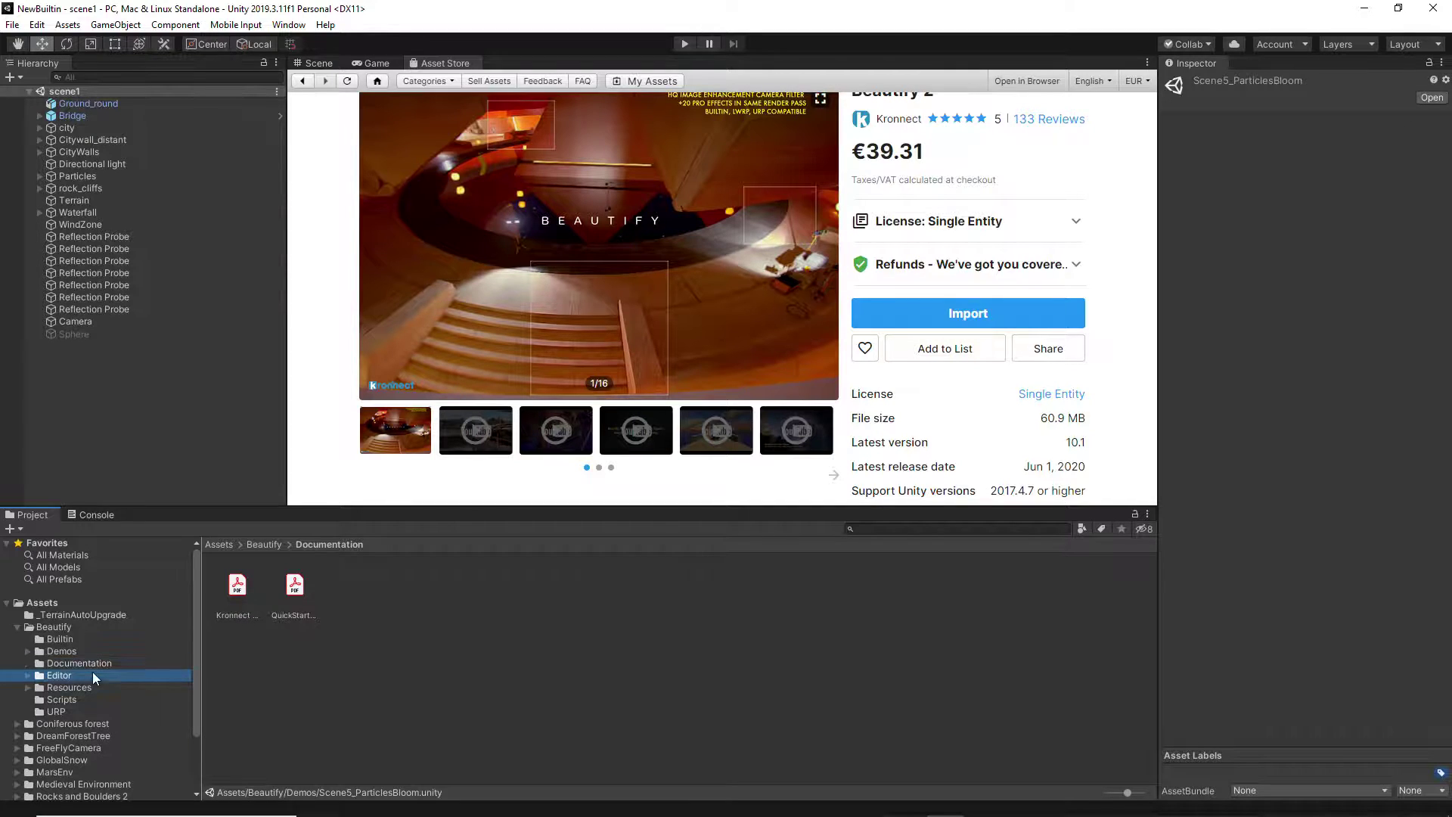
click(84, 685)
click(82, 700)
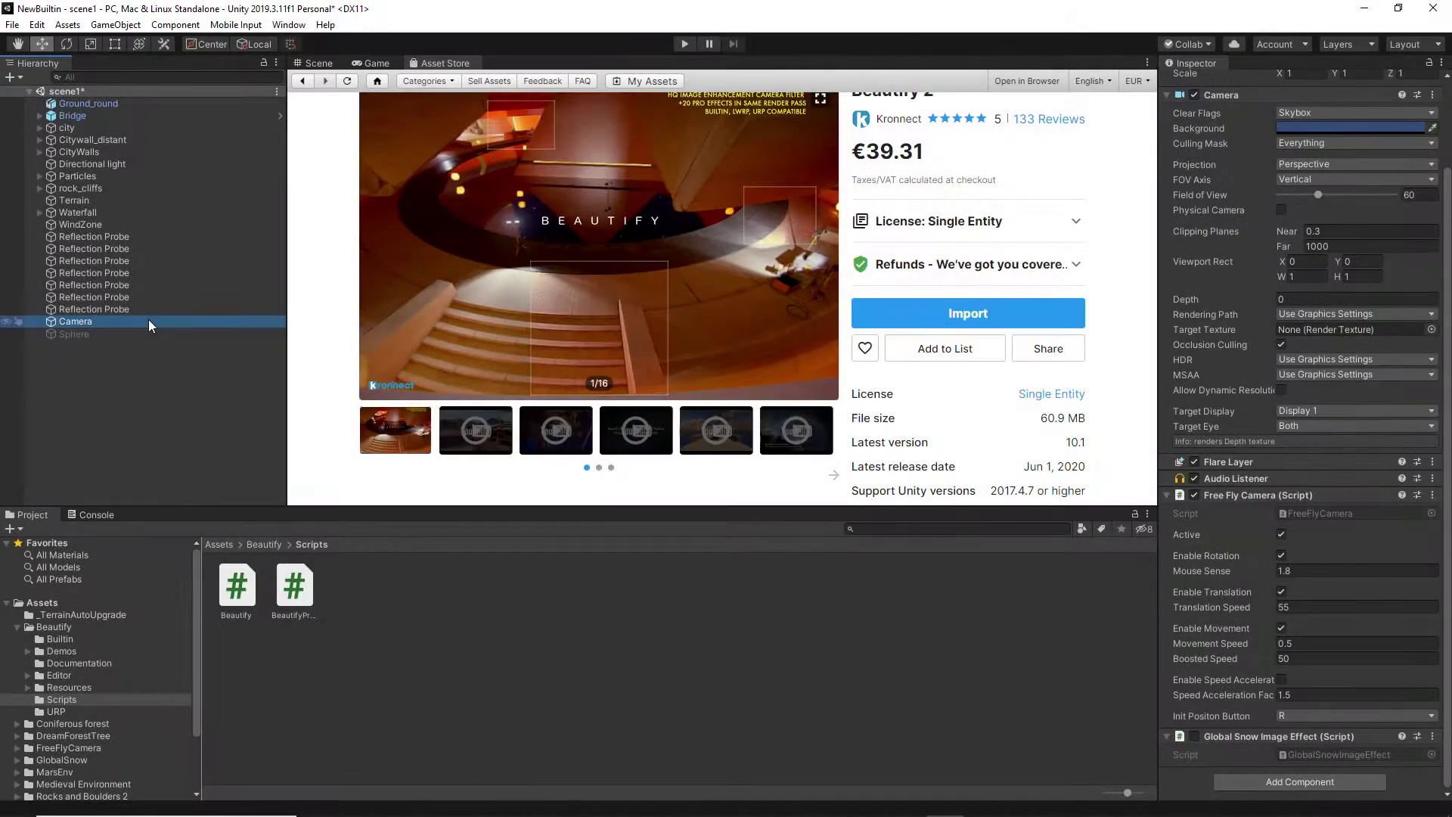
Add the Beautify component to the Camera via a 'be' search and scroll to its settings
click(1272, 780)
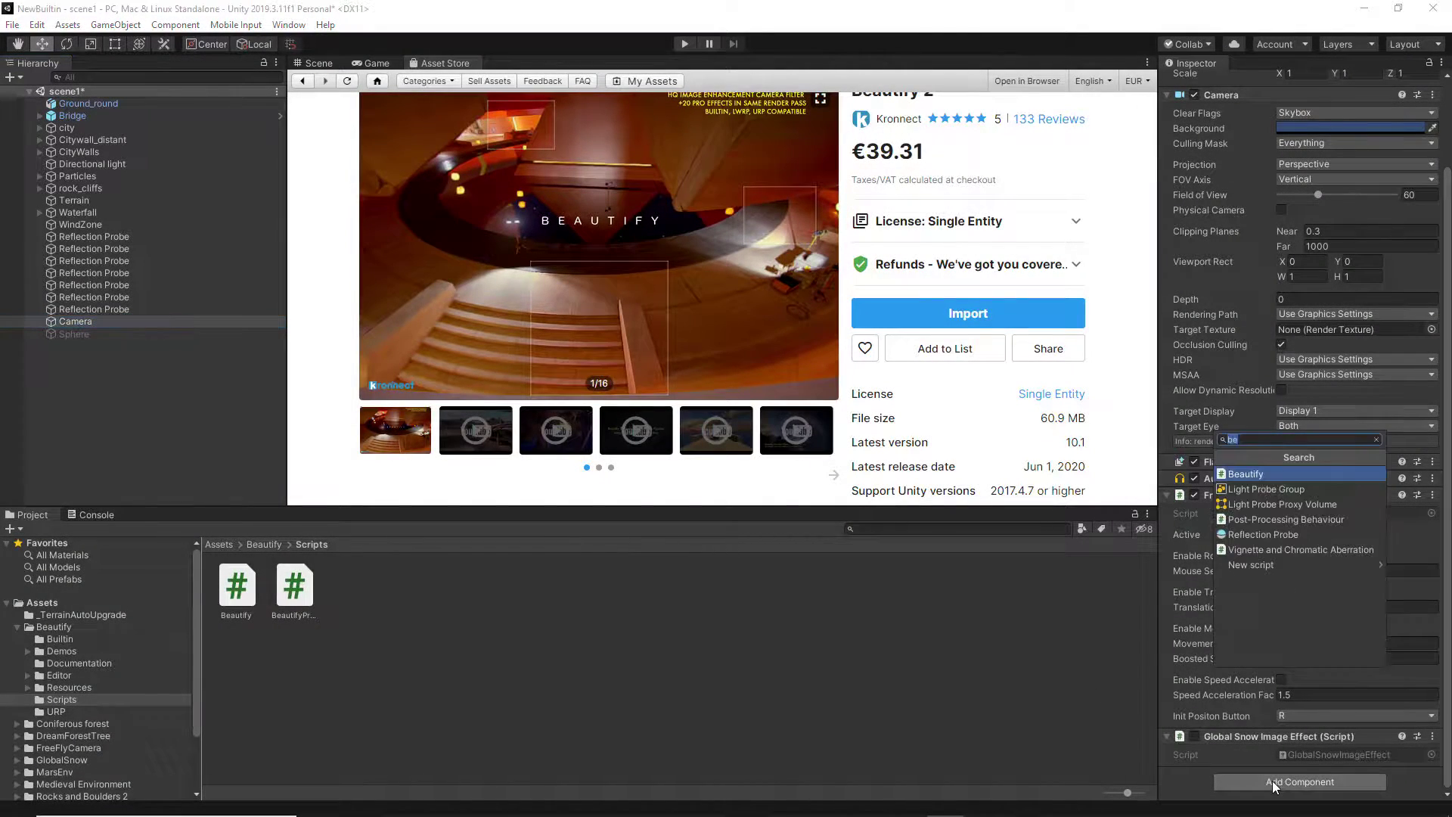
click(1249, 475)
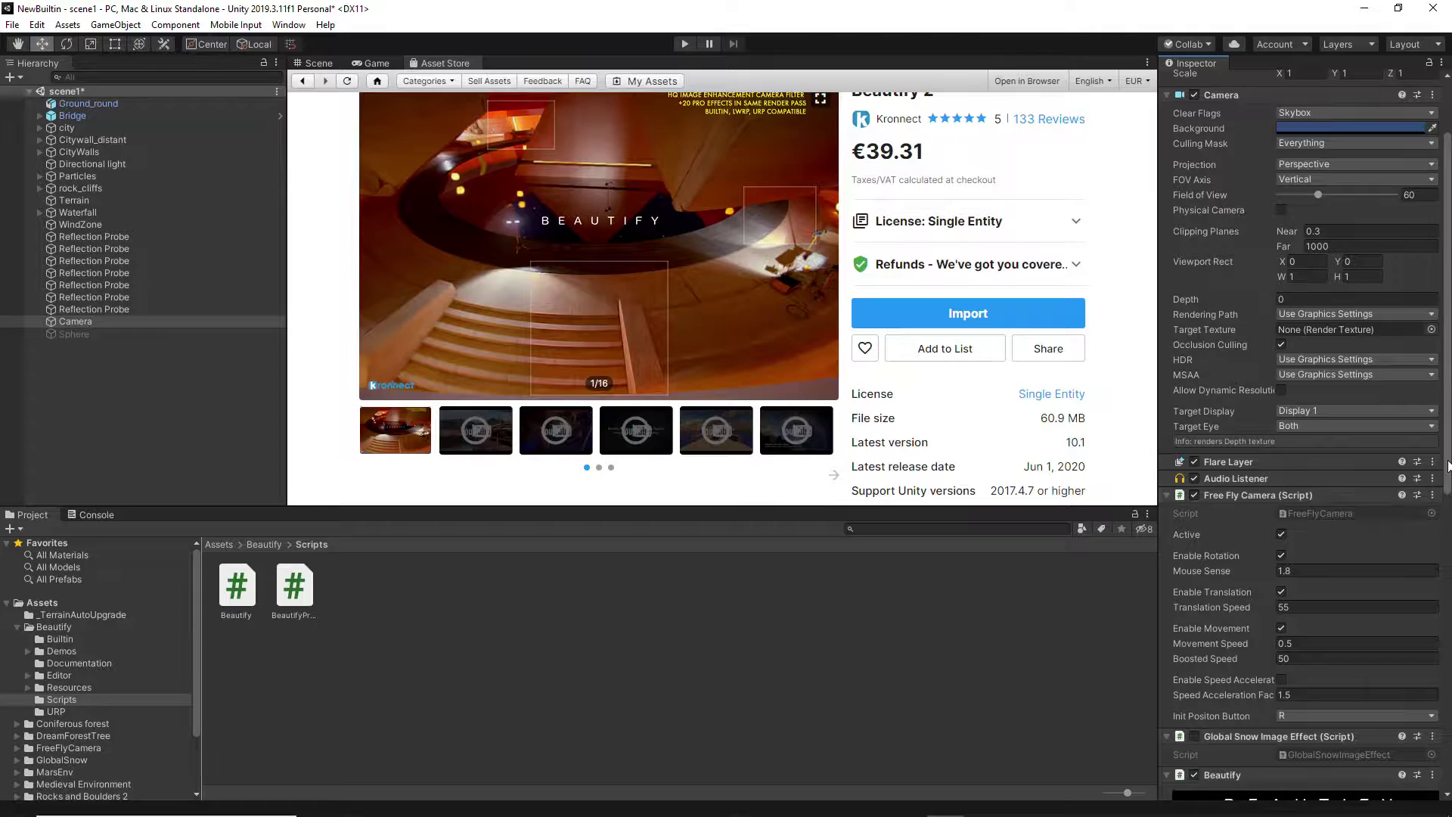
drag(1447, 465, 1446, 767)
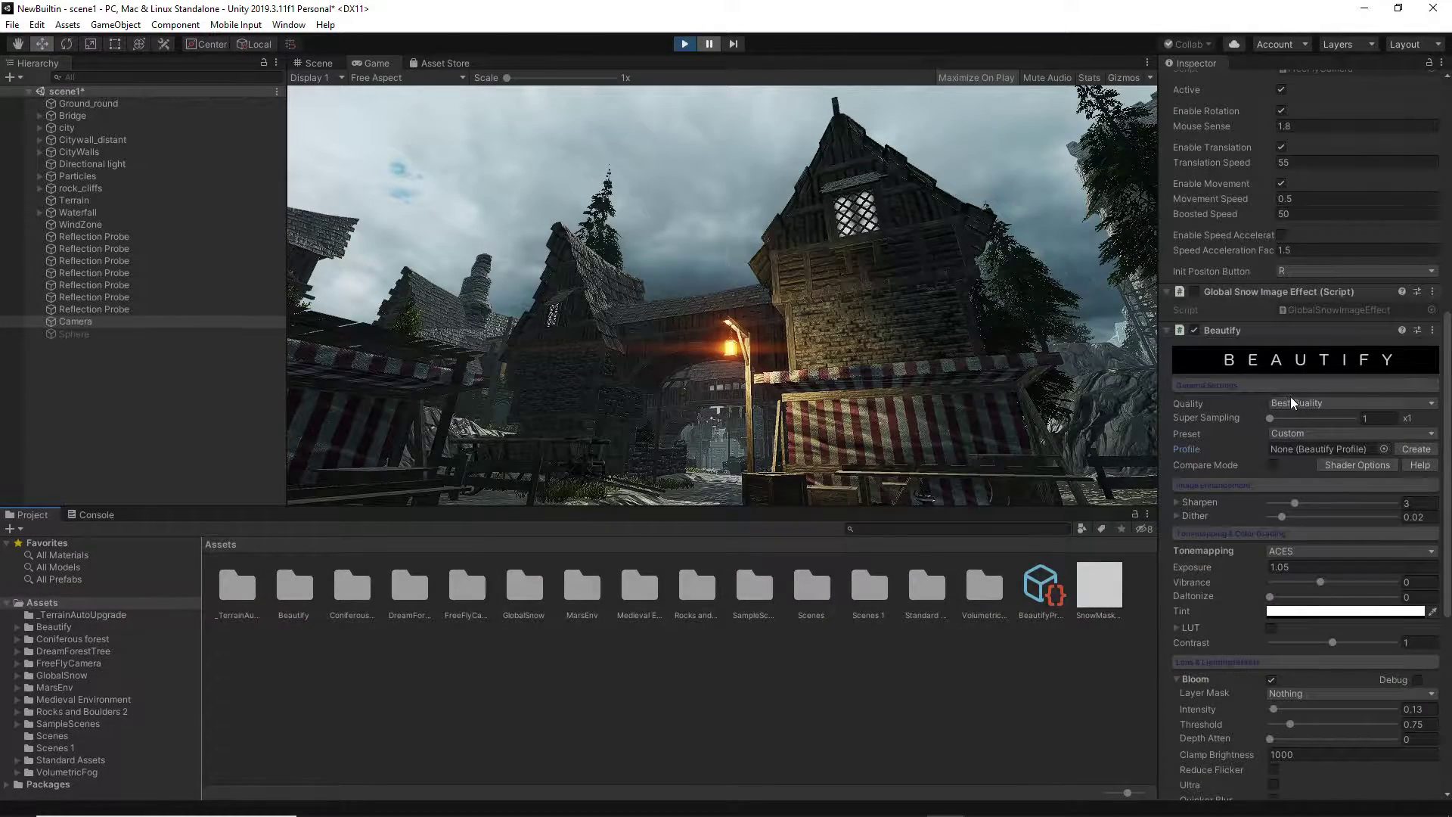
Keep Best Quality, enable Compare Mode at angle 1.35, and assign BeautifyProfile as the profile
click(1295, 400)
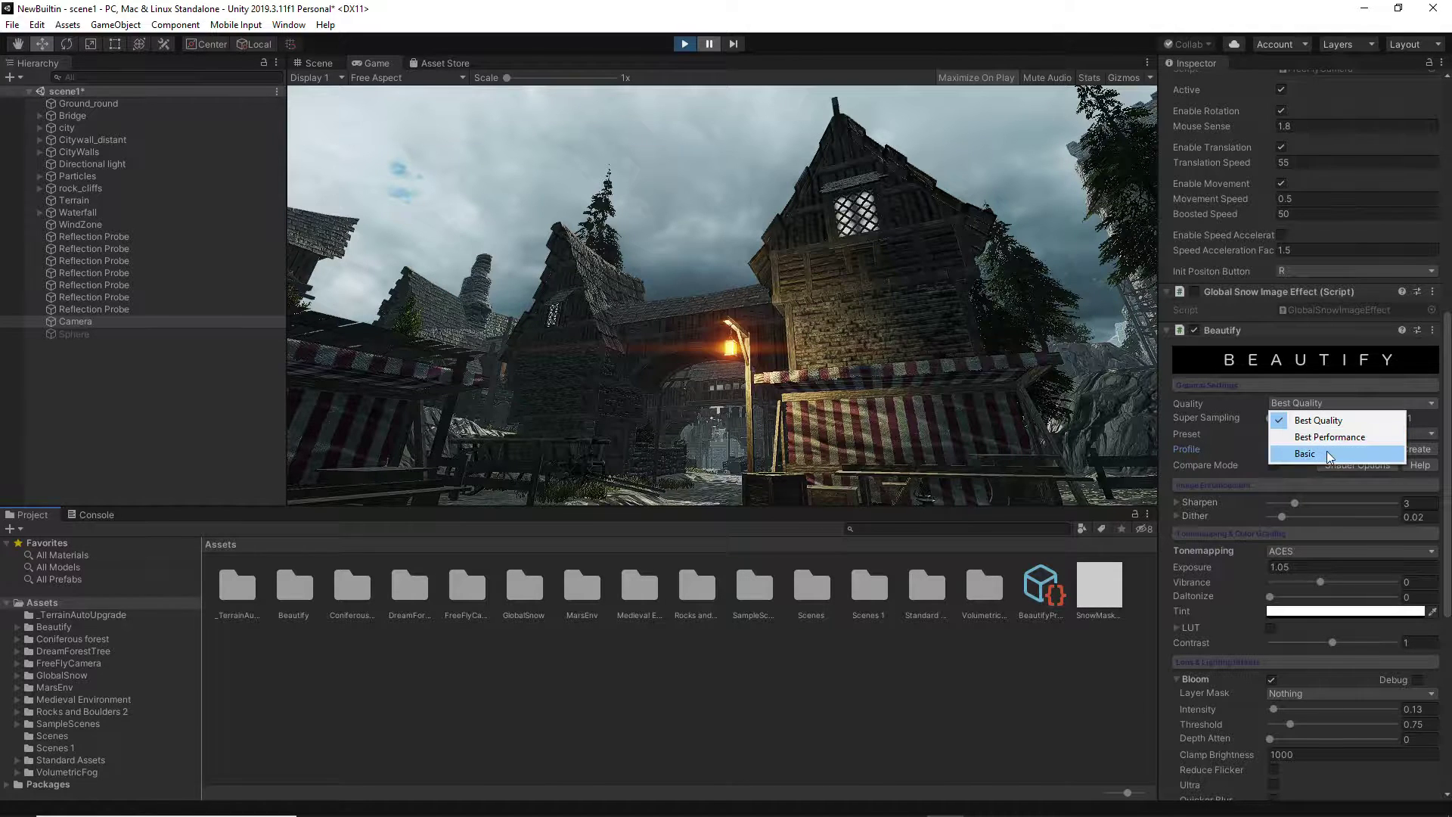
click(1249, 454)
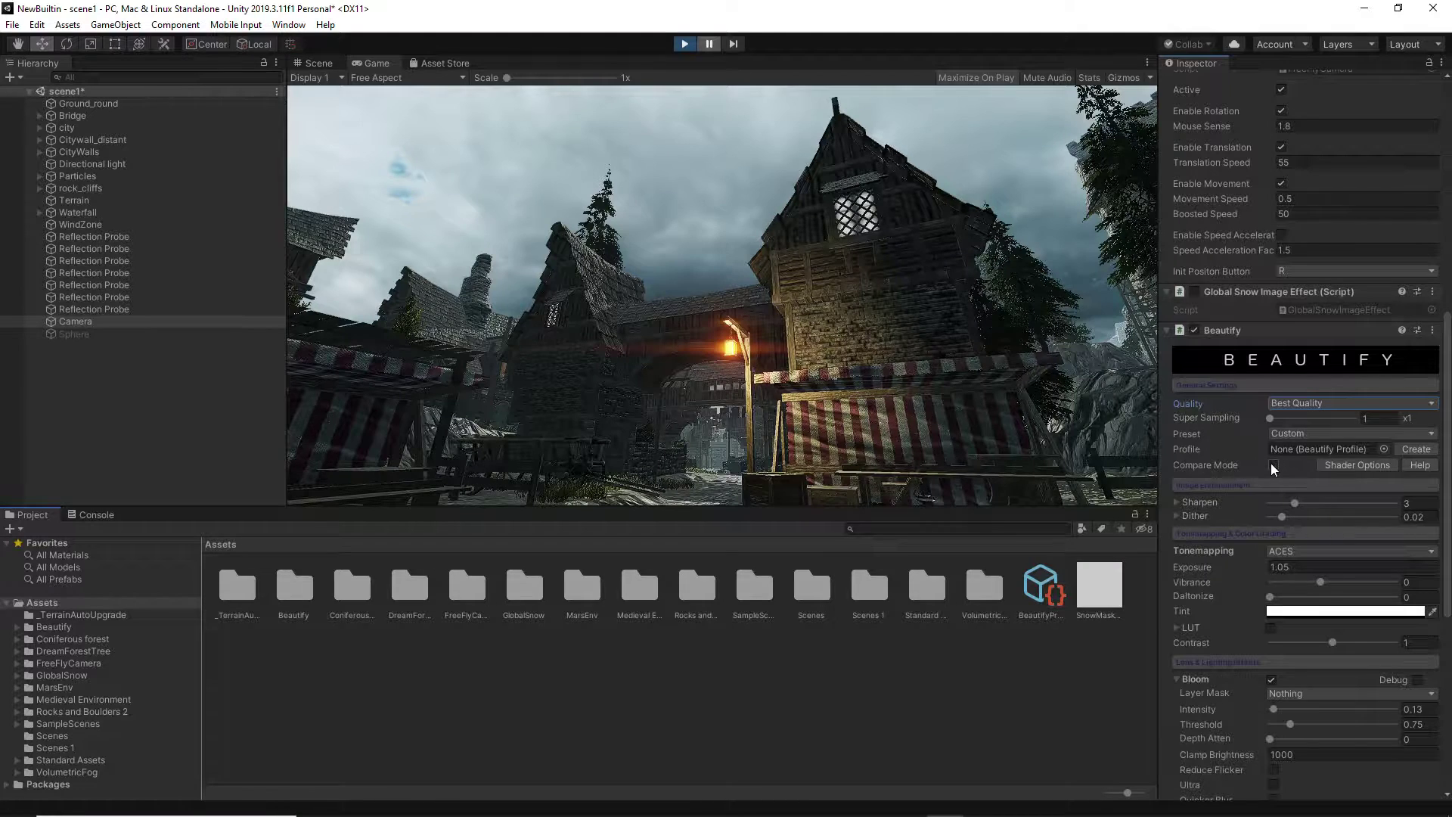
click(1273, 465)
click(1274, 466)
click(1274, 466)
drag(1356, 480, 1281, 494)
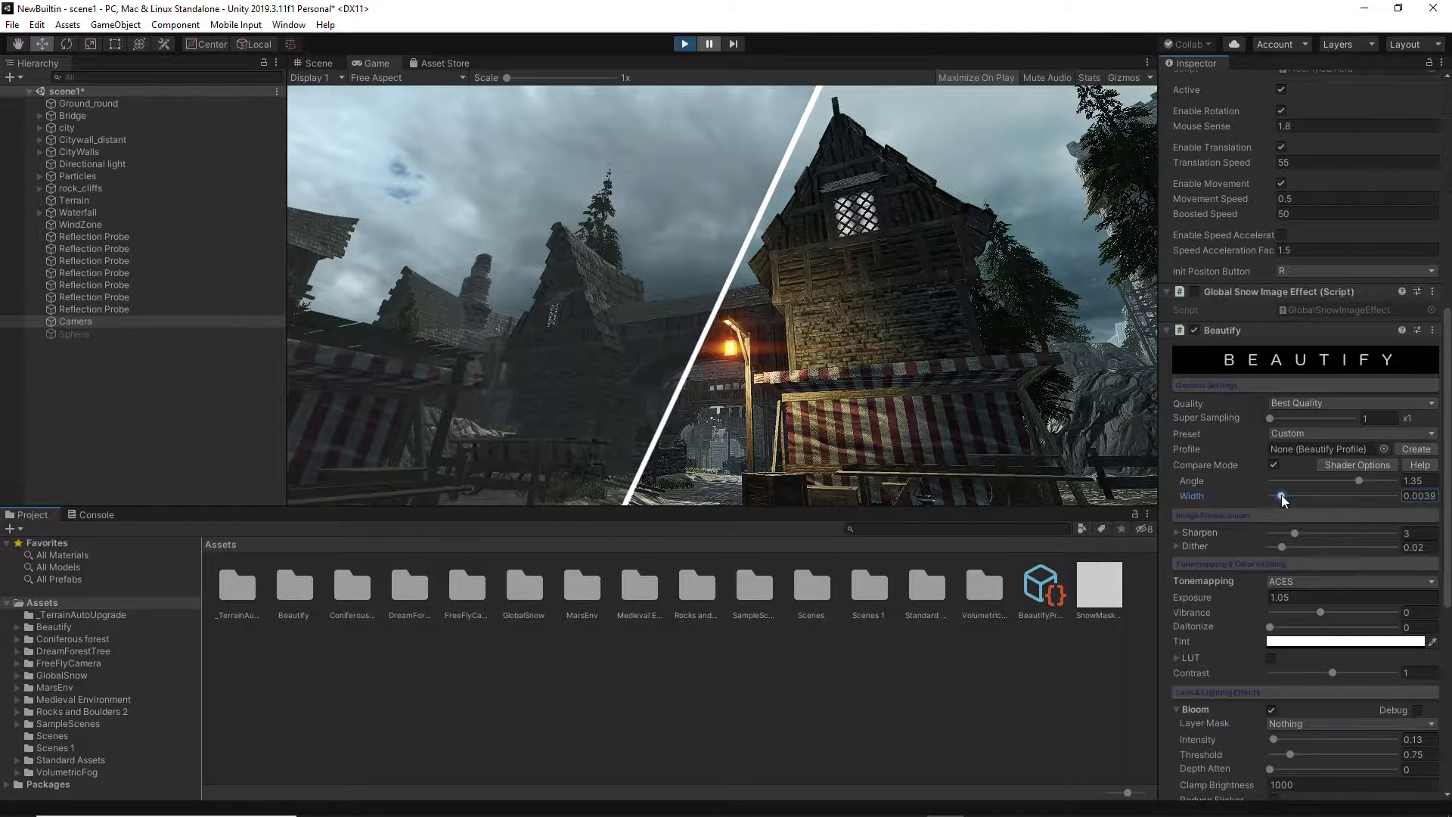
click(1051, 590)
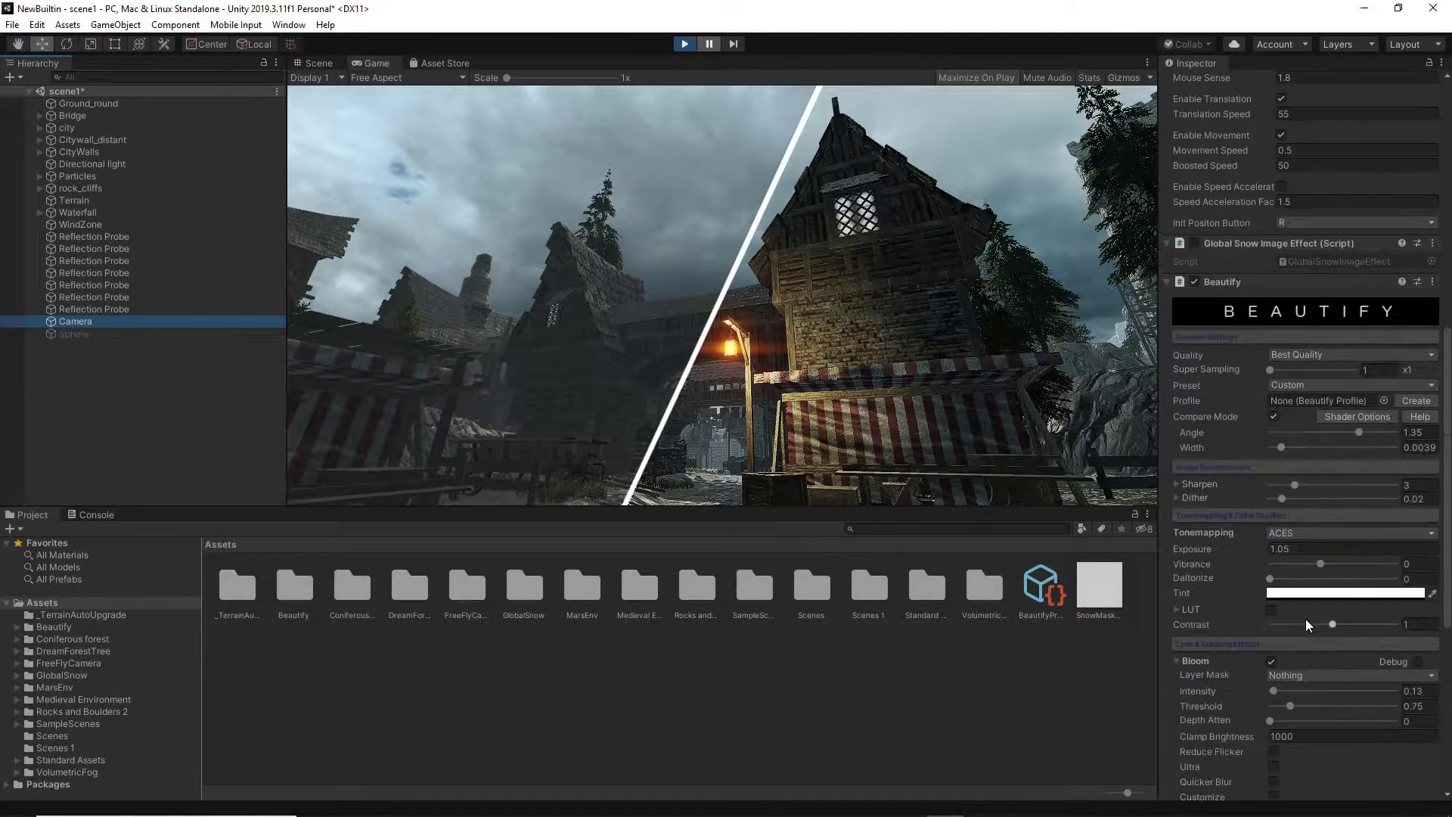
drag(1038, 587, 1324, 399)
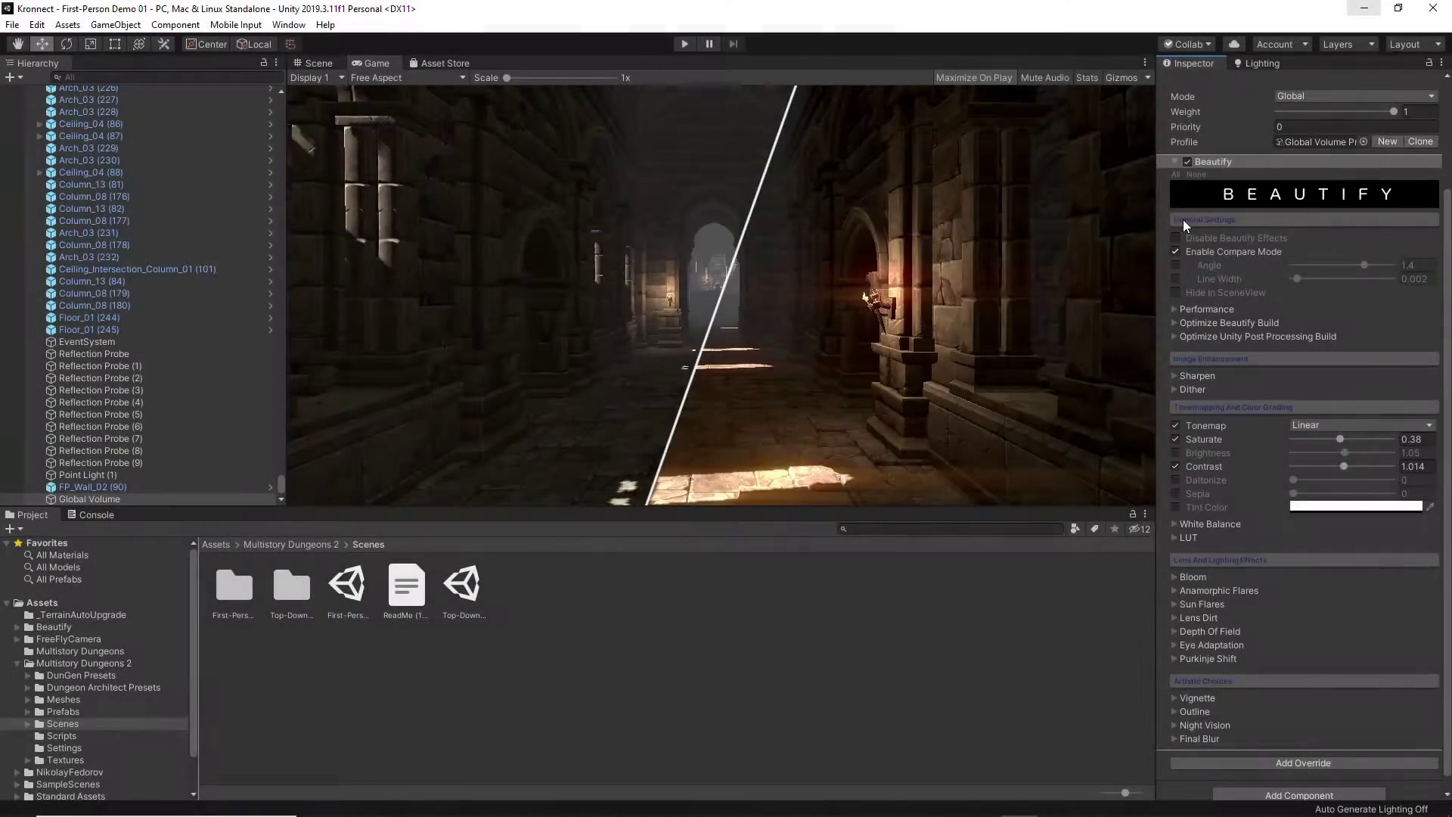
Leave Prioritize Shader Performance and Direct Write To Camera off; enable Downsampling with Multiplier override
click(1193, 308)
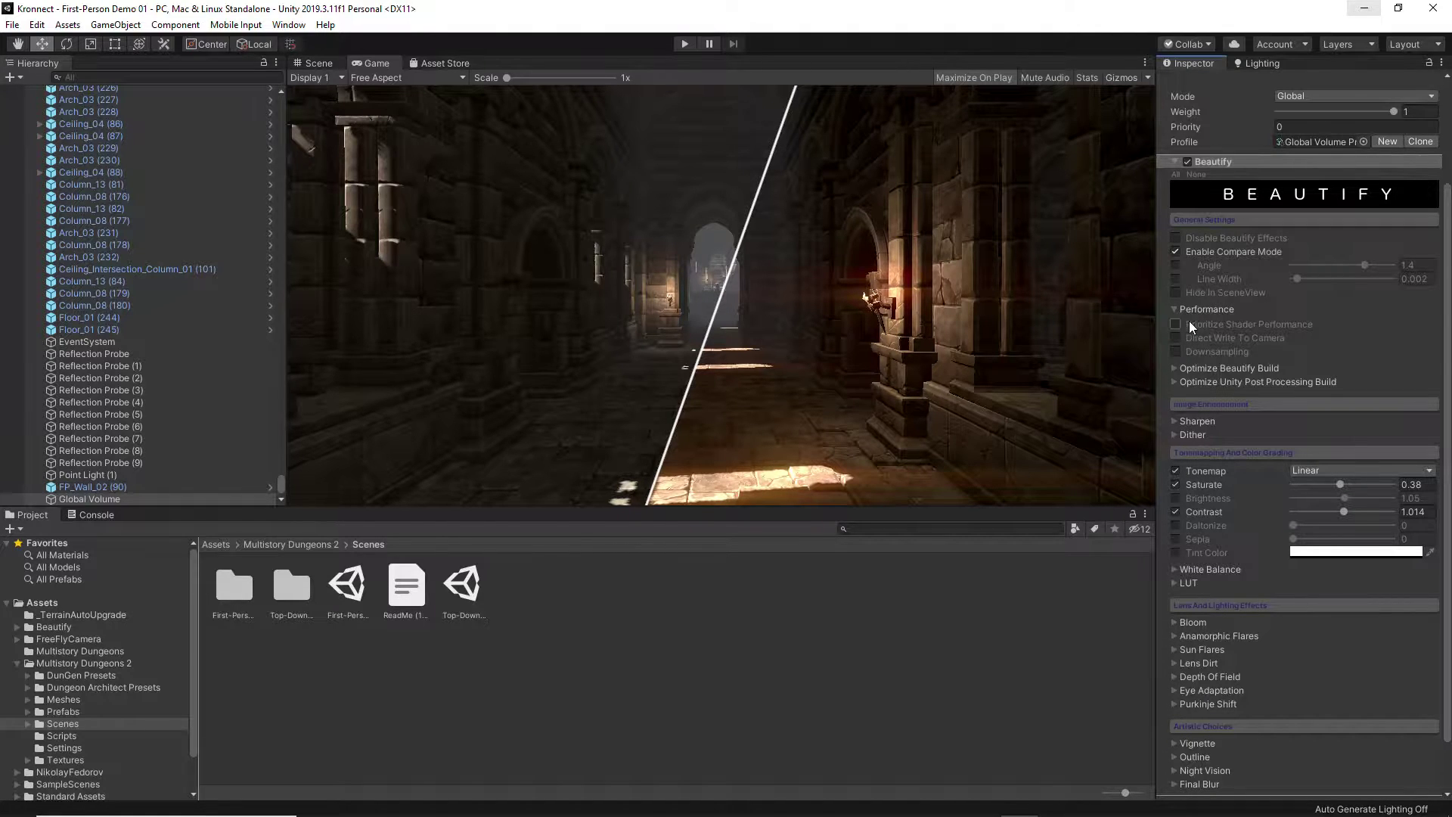
click(1176, 323)
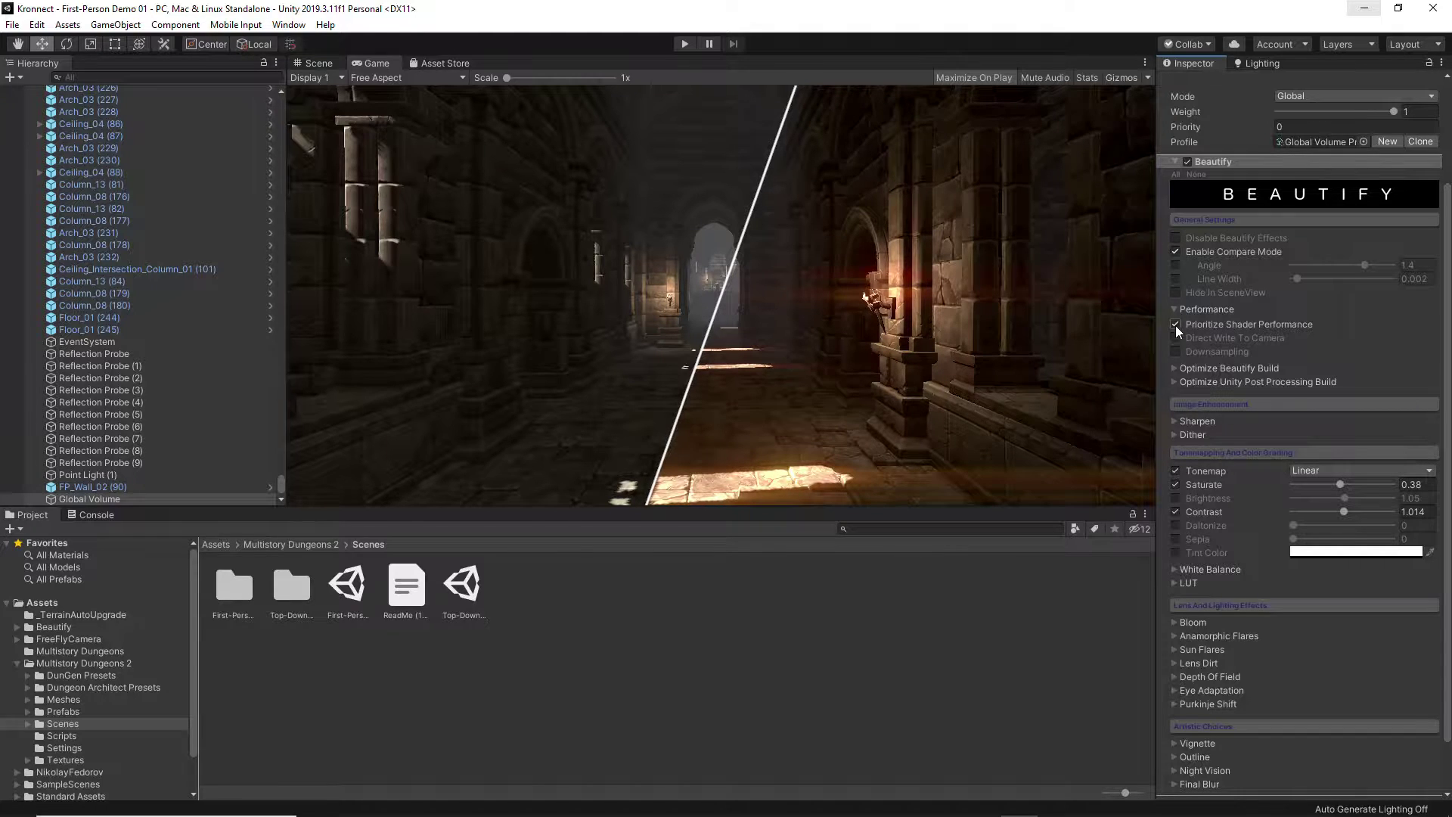
click(1174, 325)
click(1175, 337)
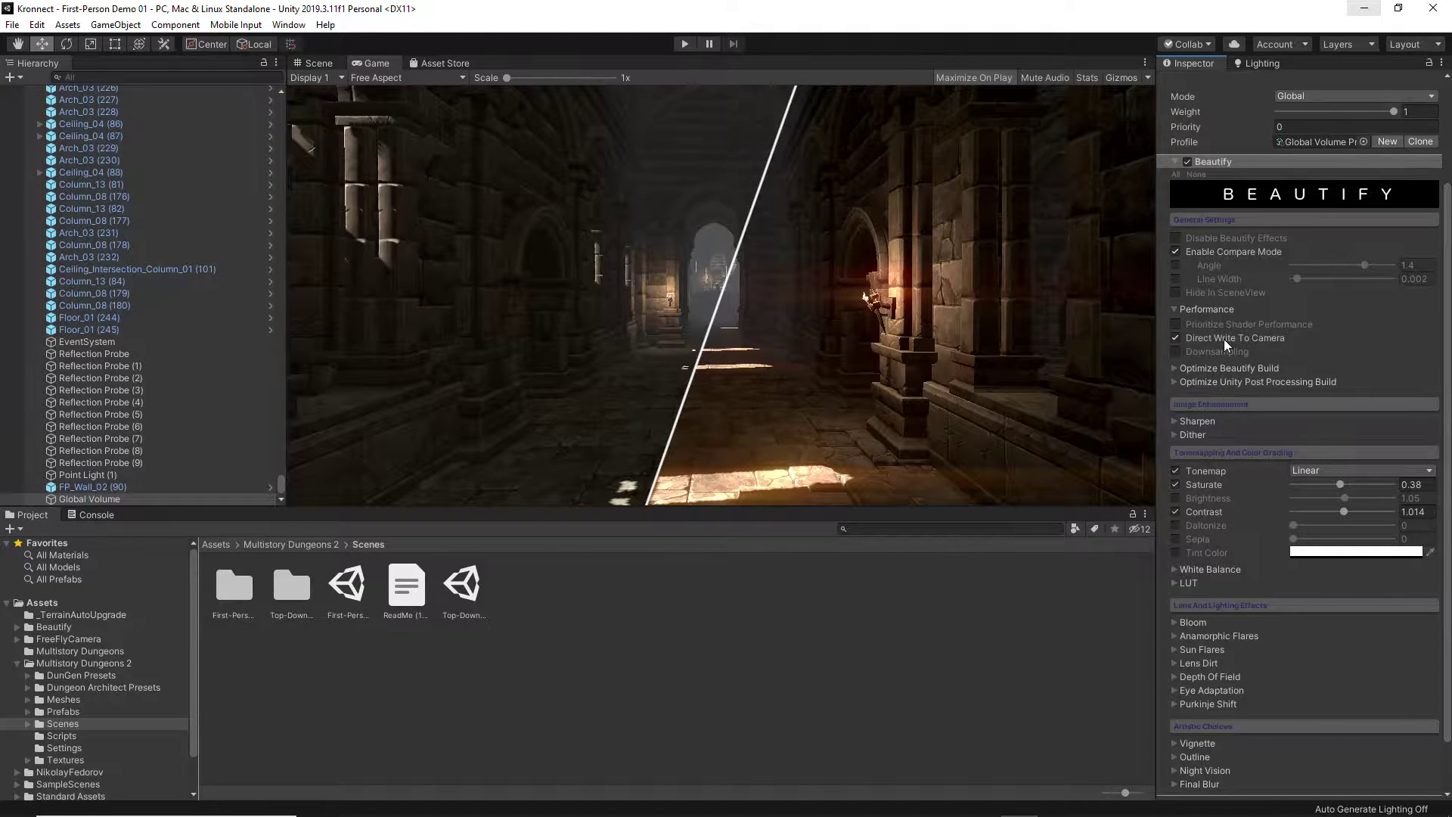
click(1175, 338)
click(1176, 351)
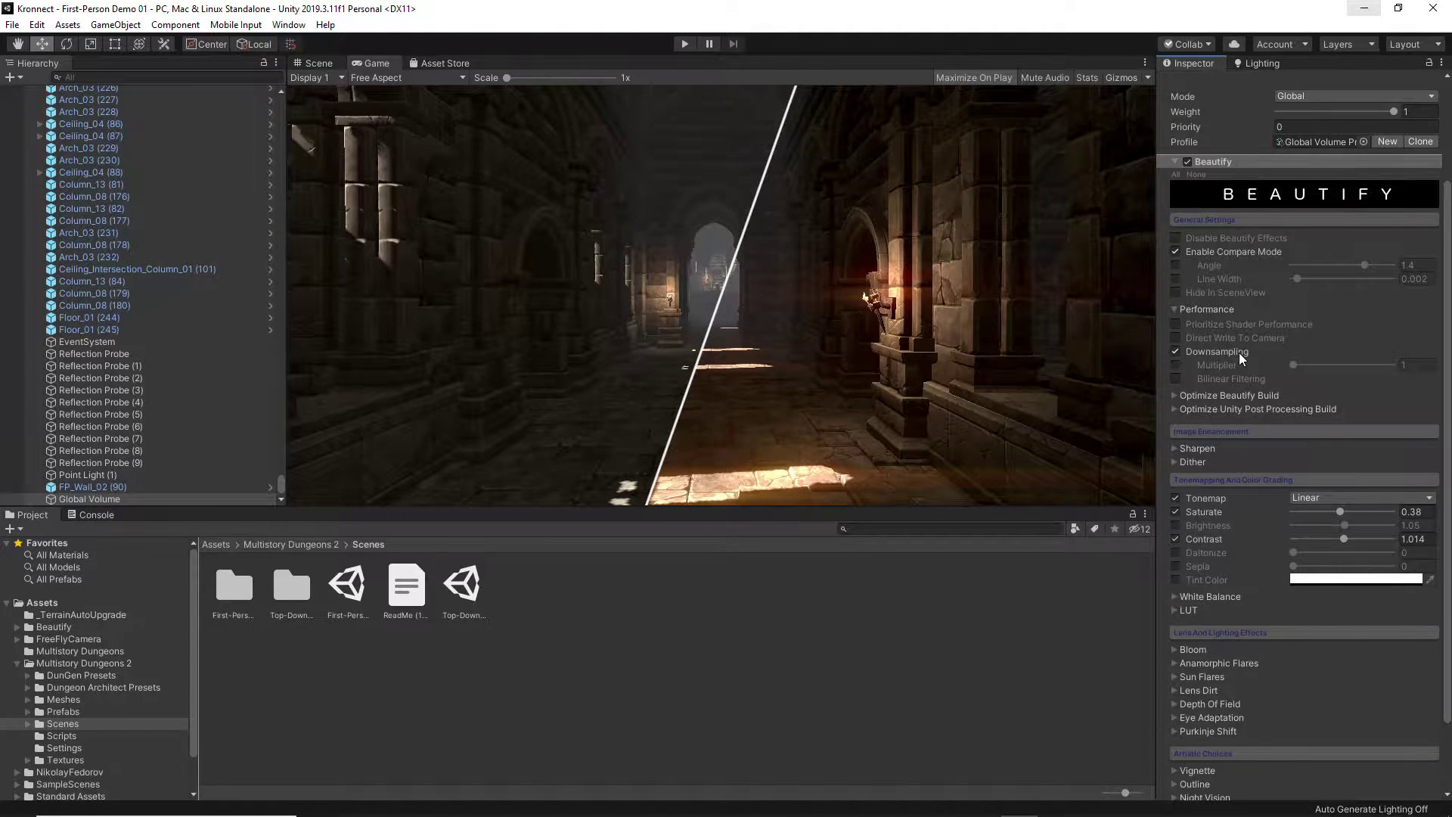
click(1175, 365)
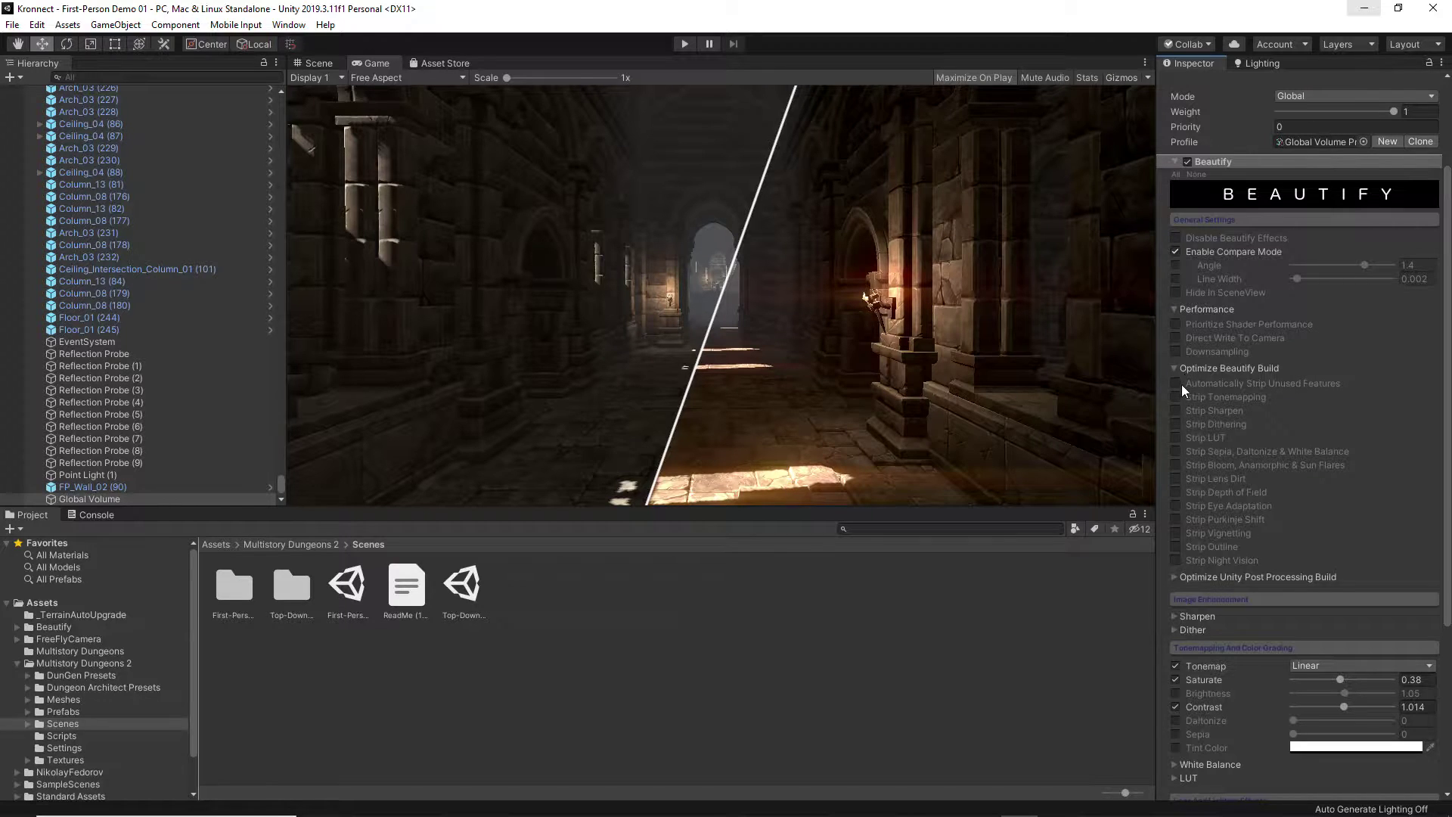
Try Beautify's tonemapping, sharpen, dithering, LUT and auto-strip options, leaving all of them unstripped
click(1175, 397)
click(1175, 410)
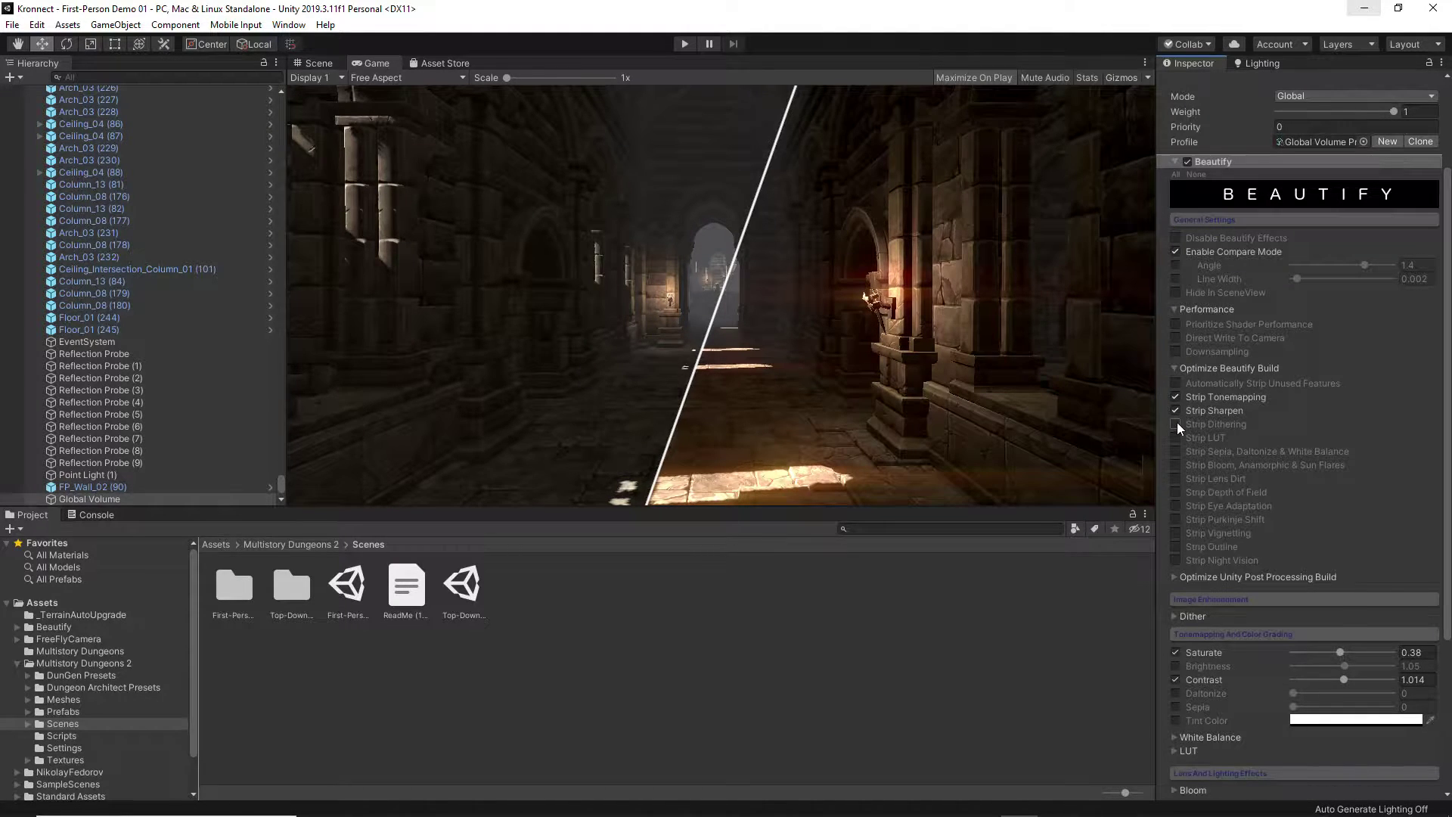
click(1175, 423)
click(1175, 437)
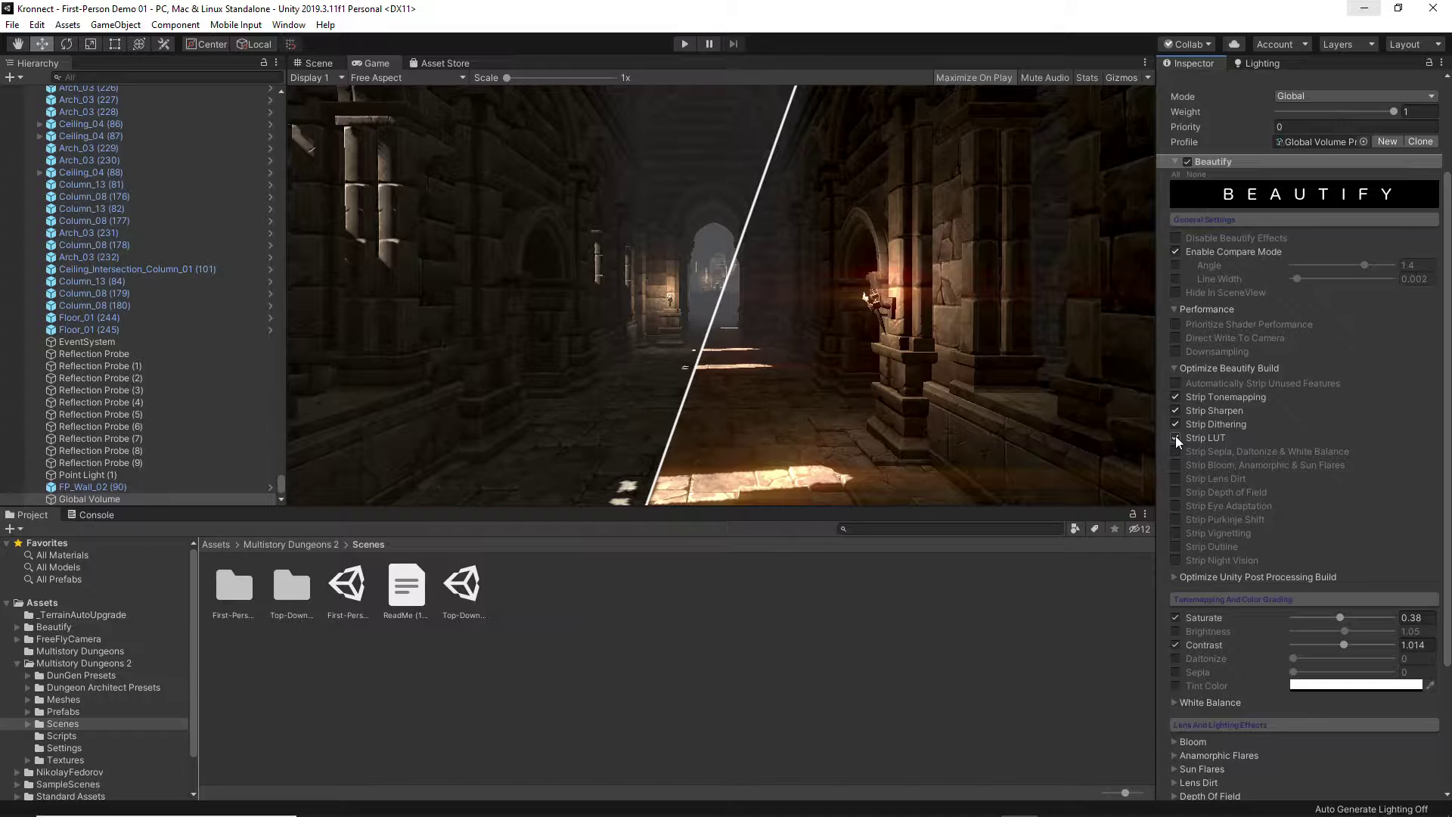
click(1175, 437)
click(1175, 423)
click(1175, 410)
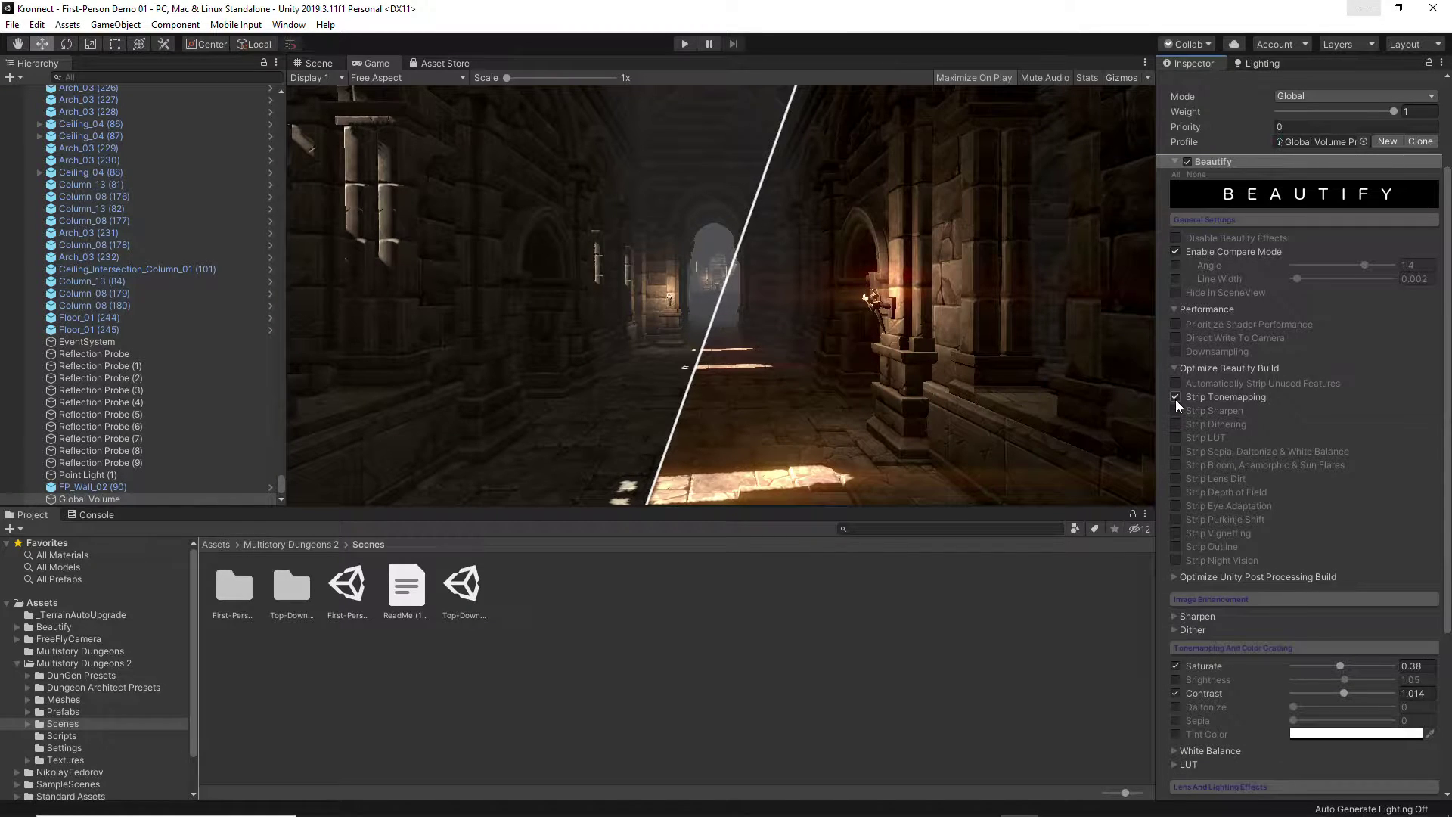
click(1175, 398)
click(1176, 384)
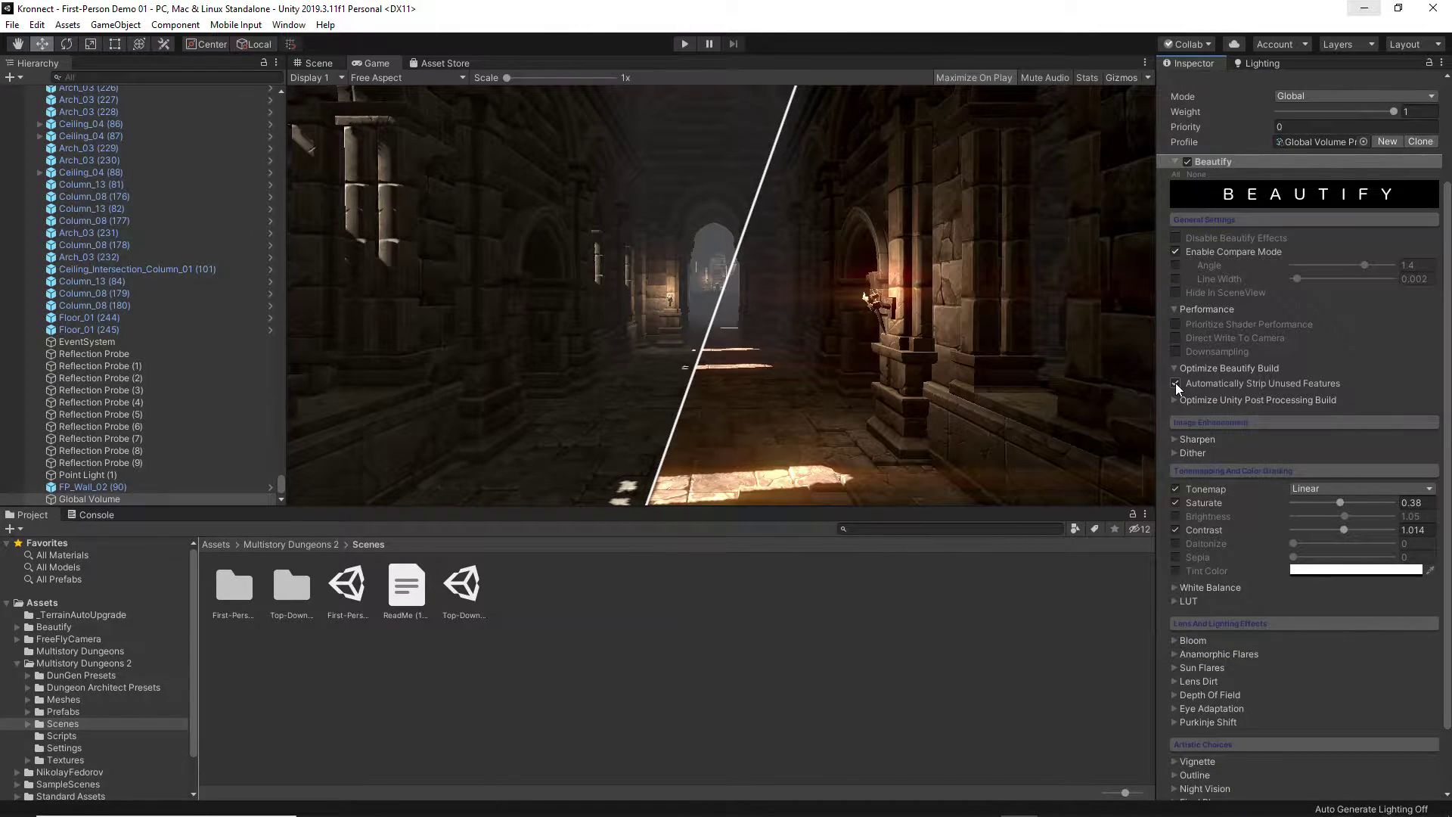
click(1175, 384)
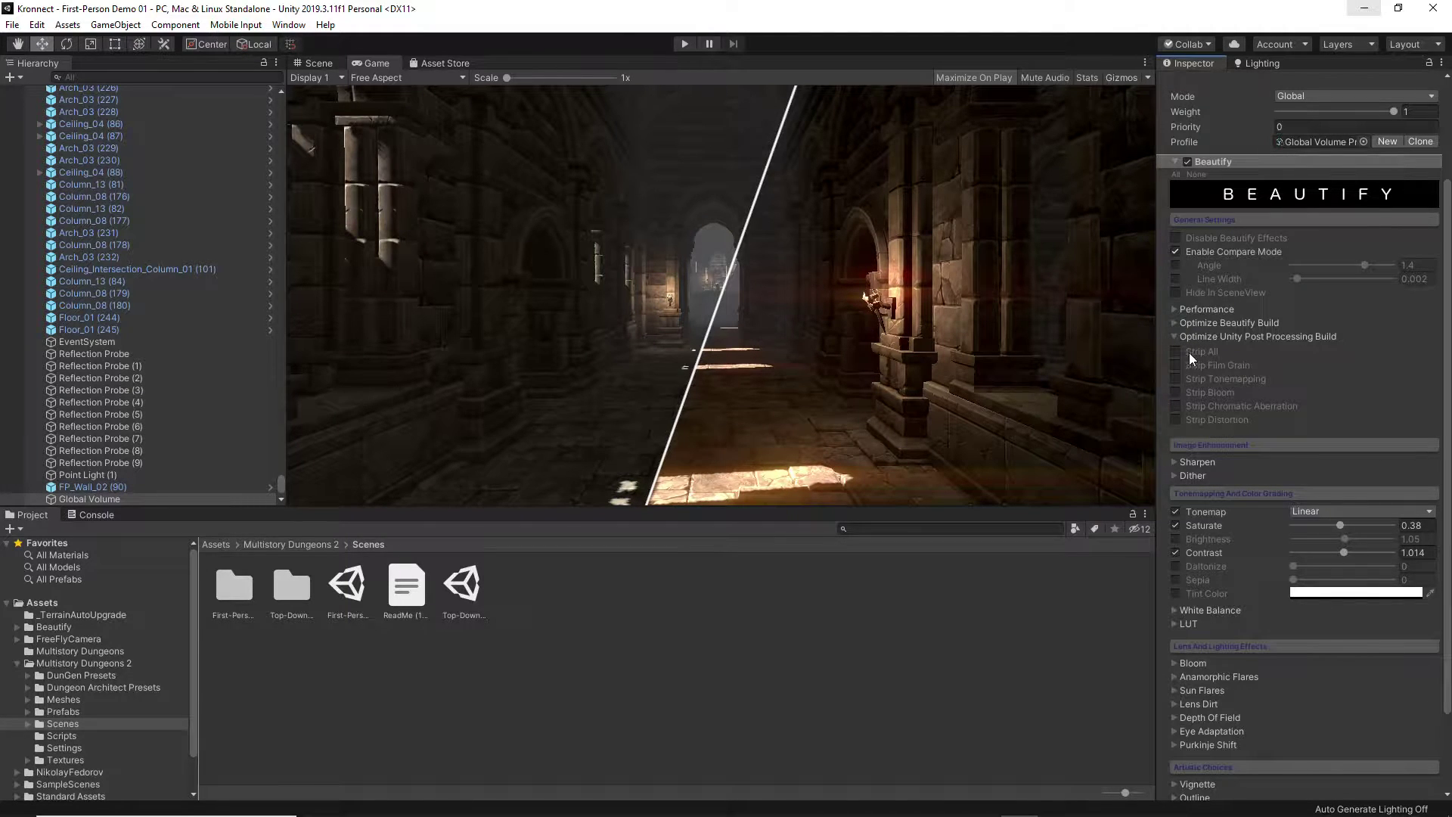
In Unity post-processing build options, strip Film Grain, Tonemapping, Bloom and Chromatic Aberration instead of everything
click(1175, 353)
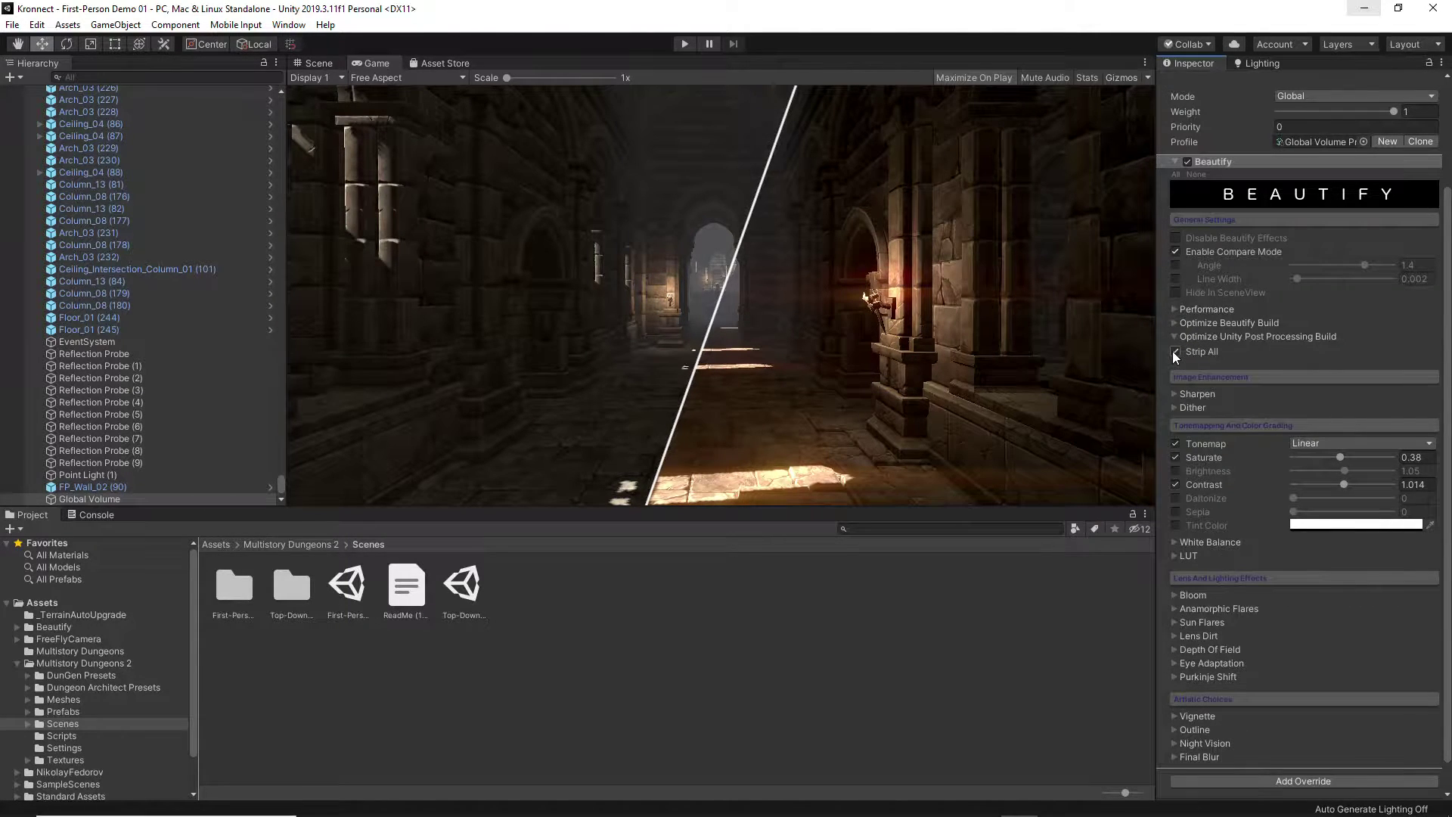
click(1175, 352)
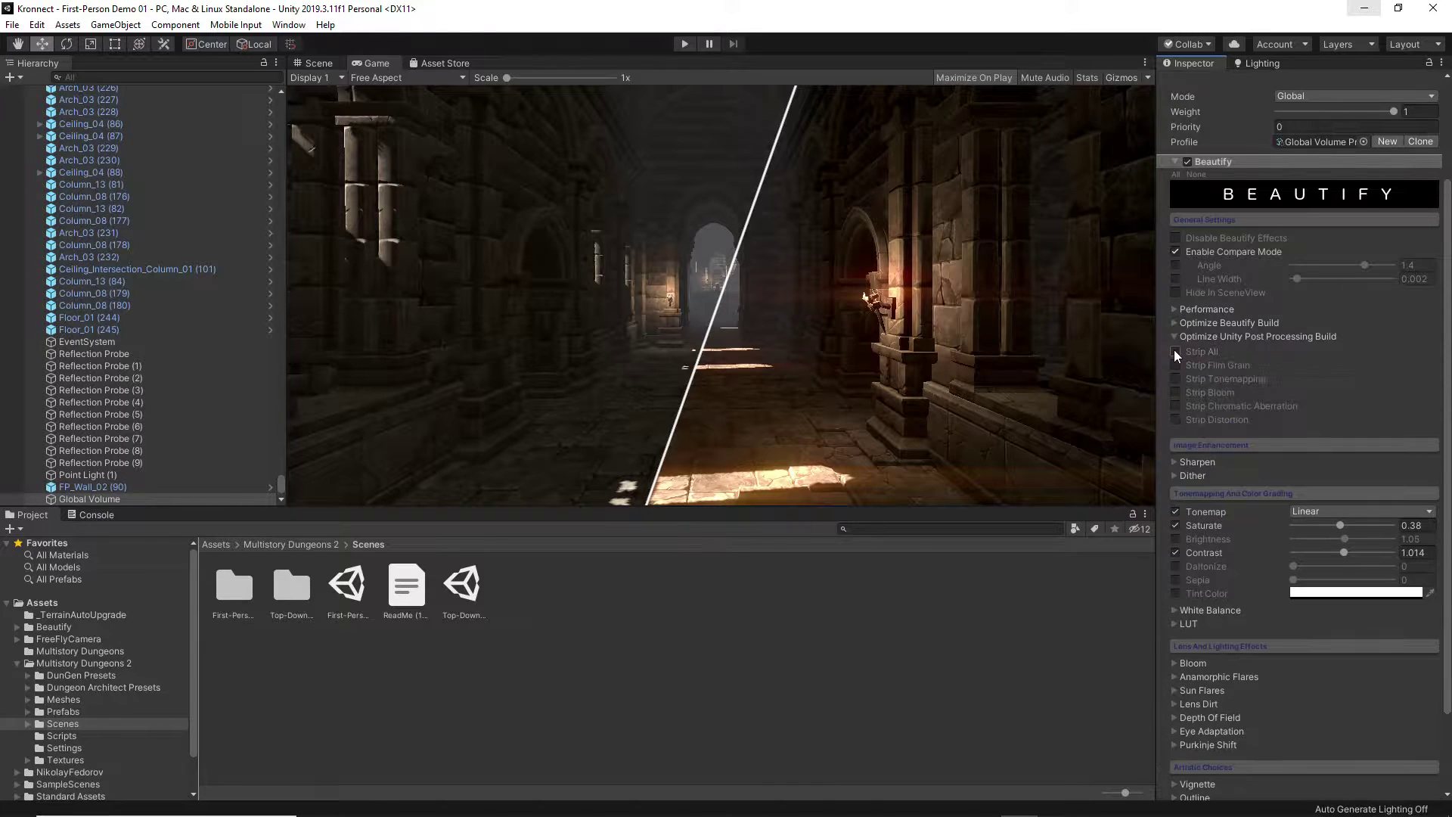
click(1175, 365)
click(1175, 379)
click(1175, 393)
click(1175, 406)
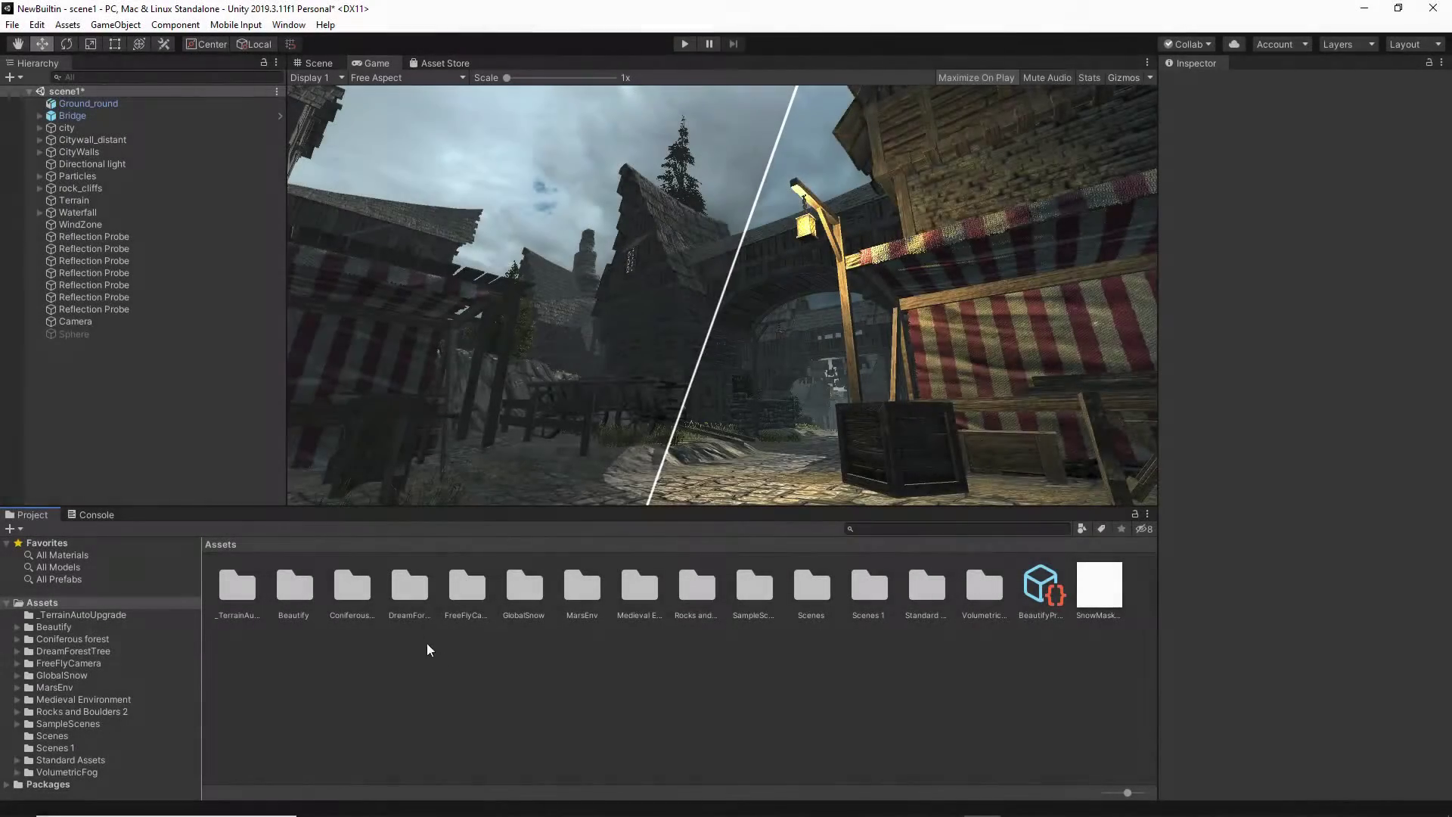
Select the Camera, set Beautify Sharpen to 1.65, and lower Dither to 0.038
click(111, 324)
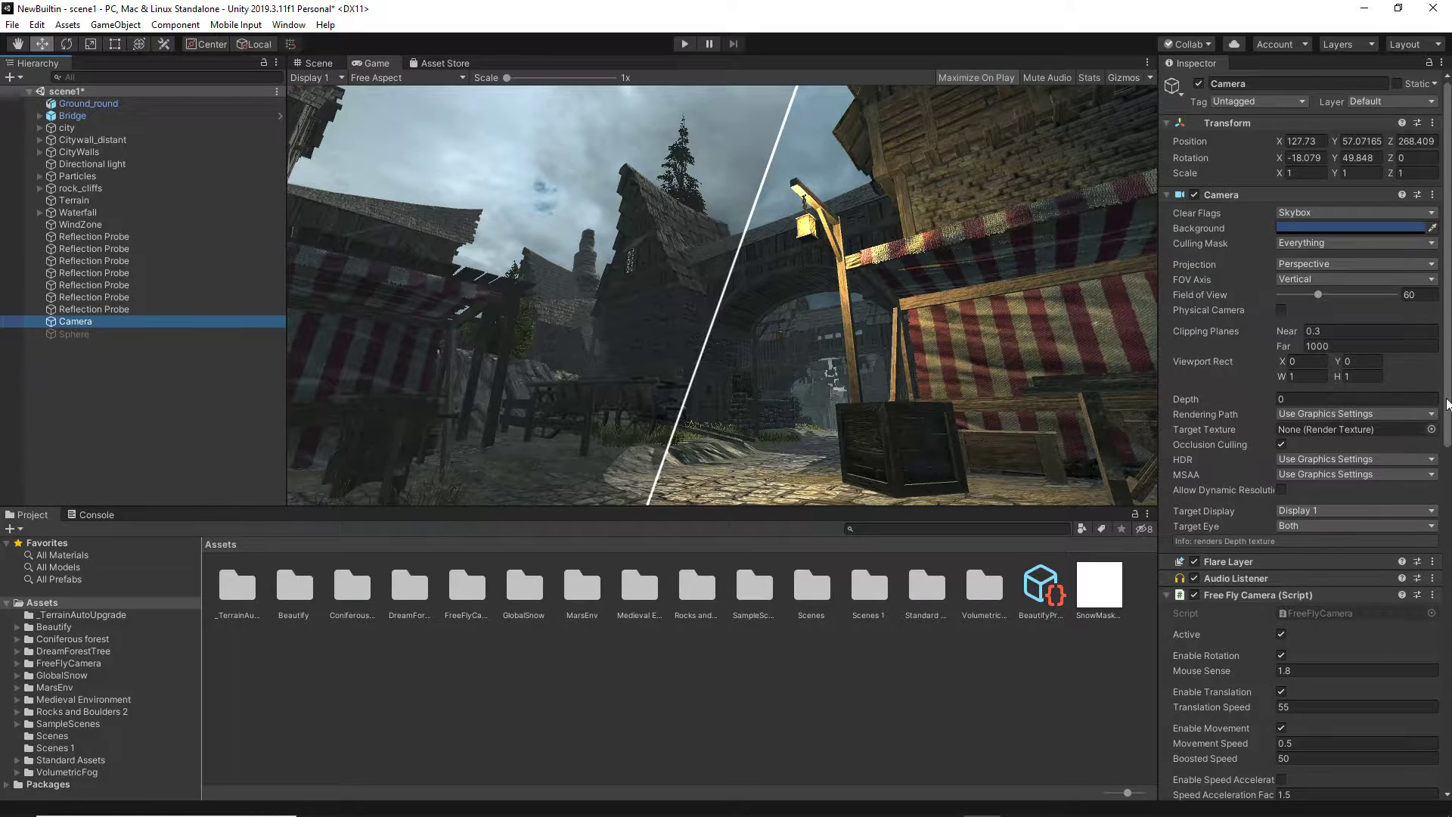
drag(1449, 408, 1448, 690)
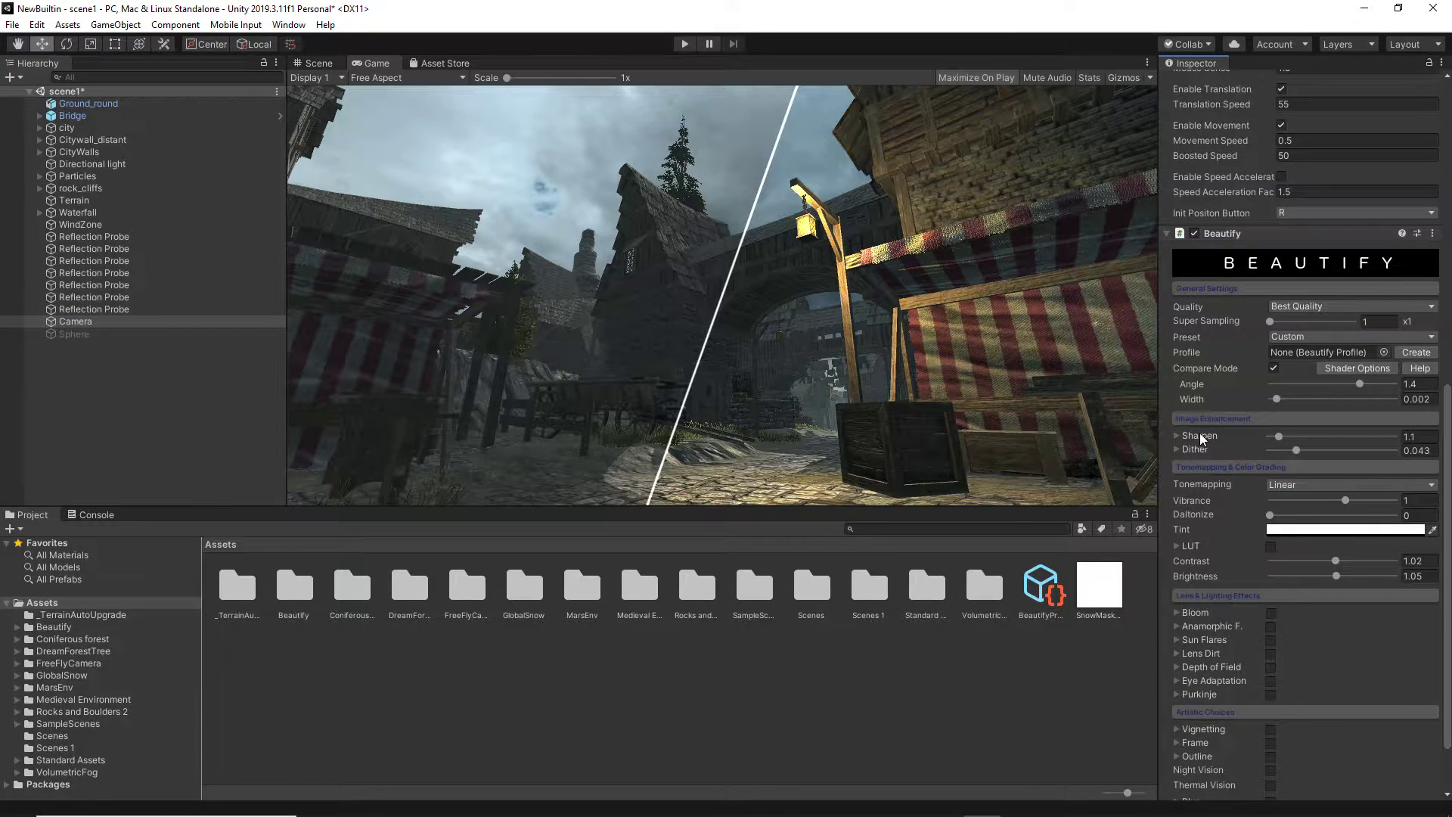
mouse_move(1277, 435)
mouse_down()
mouse_move(1353, 445)
mouse_move(1272, 434)
mouse_move(1331, 436)
mouse_move(1285, 437)
mouse_up()
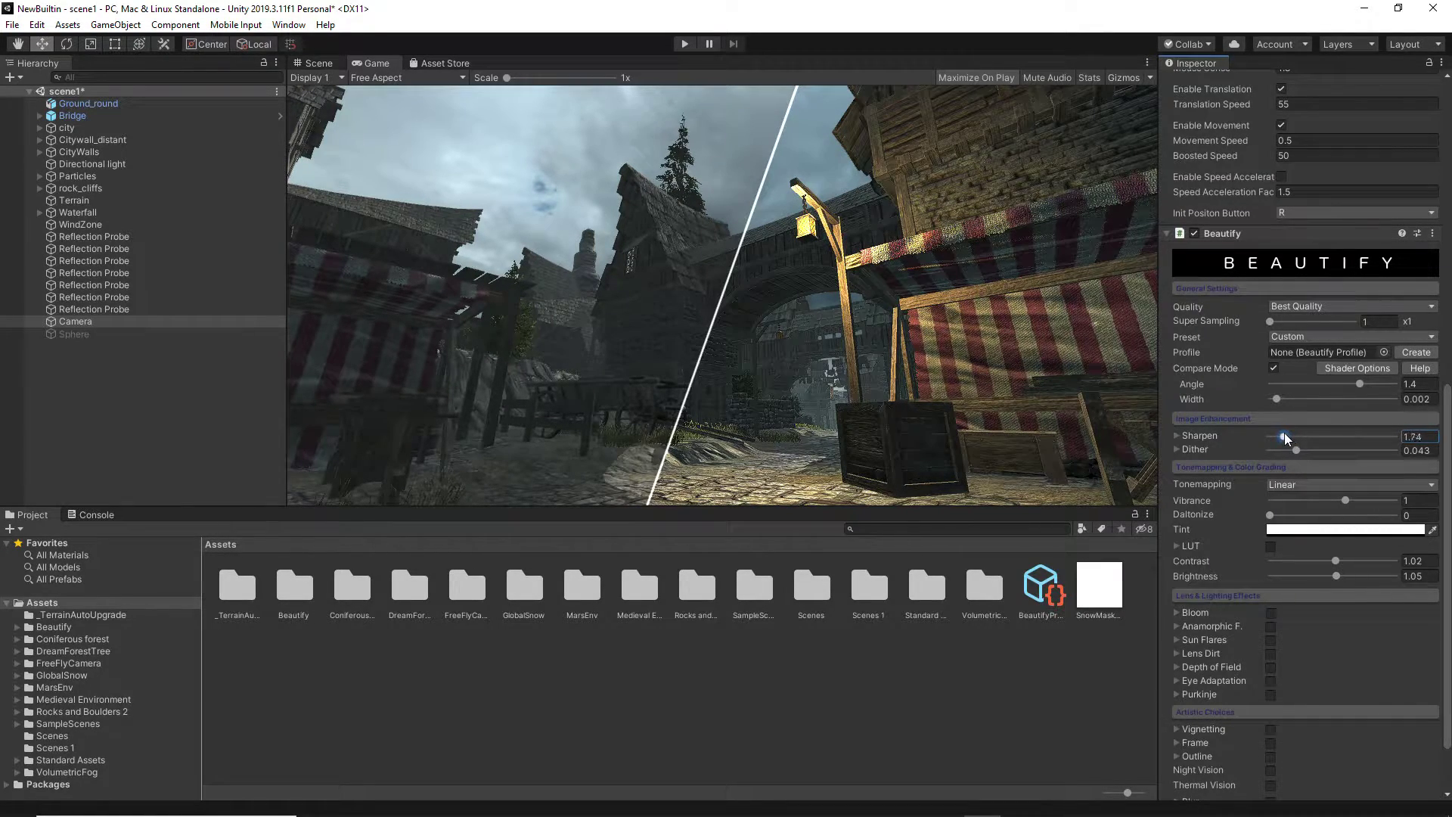
click(1195, 435)
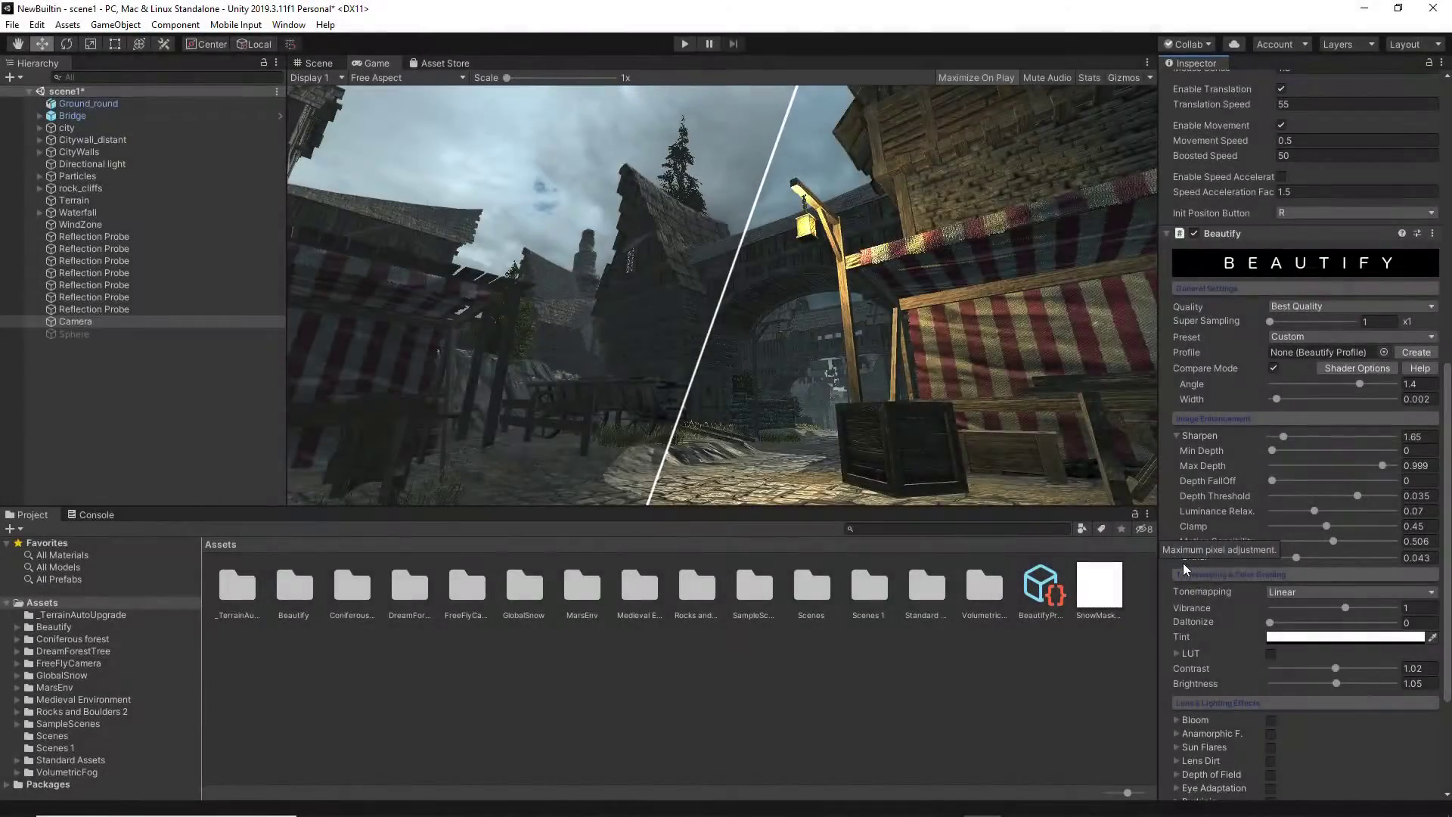
drag(1296, 558, 1299, 556)
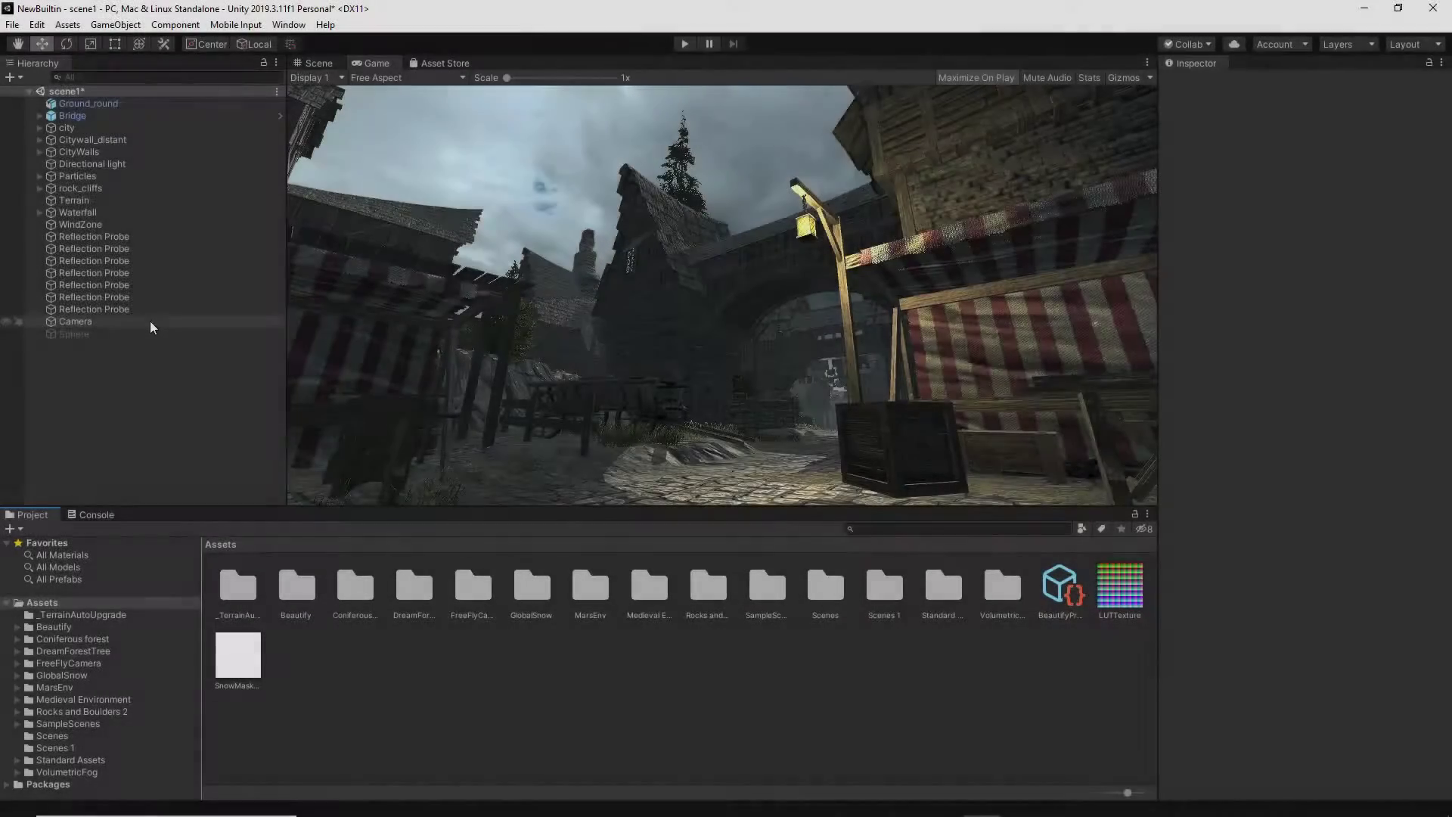
Set the Camera's Beautify tonemapping to ACES and raise Exposure to 1.09
click(150, 321)
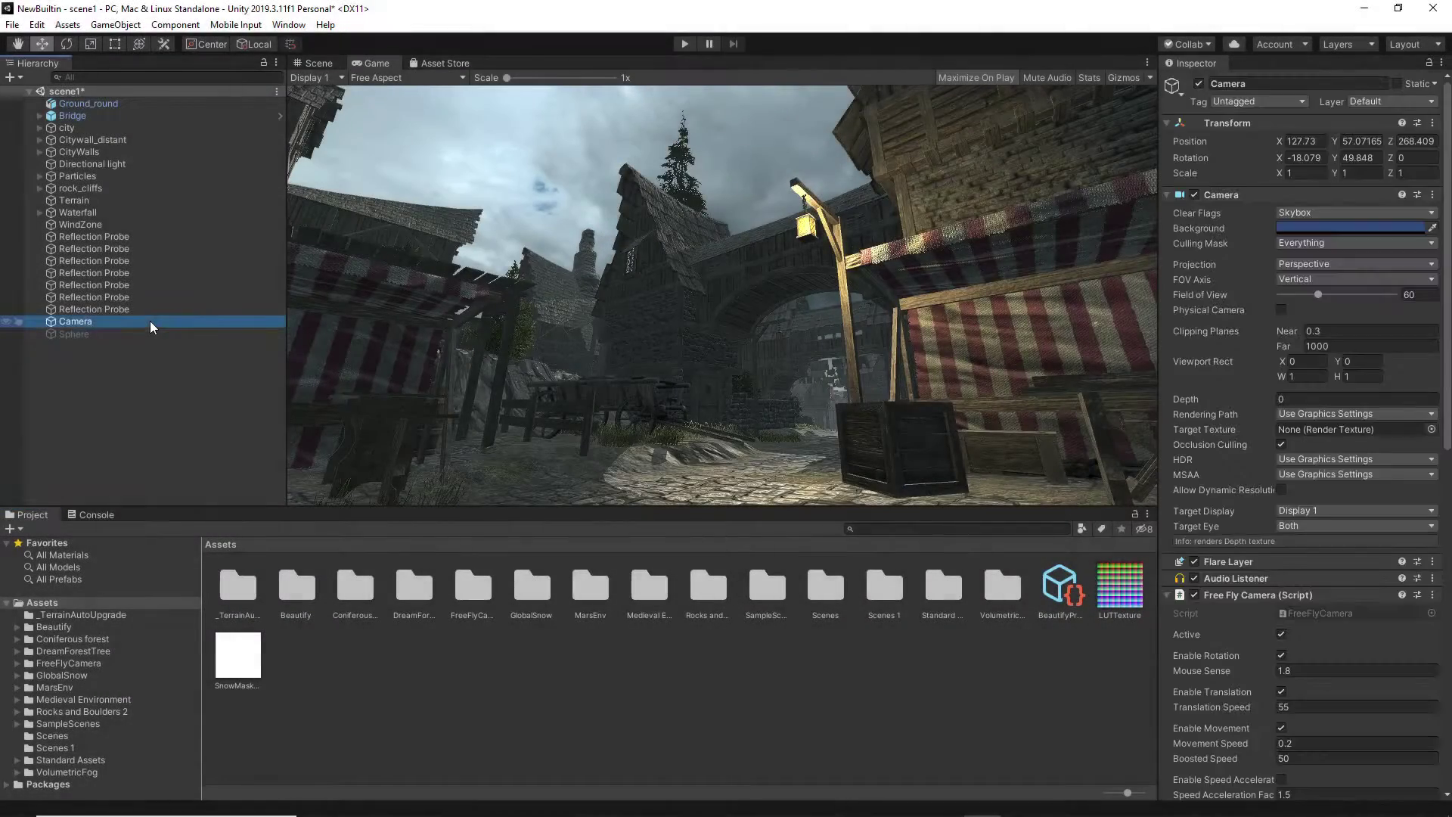
drag(1448, 435, 1447, 772)
click(1316, 408)
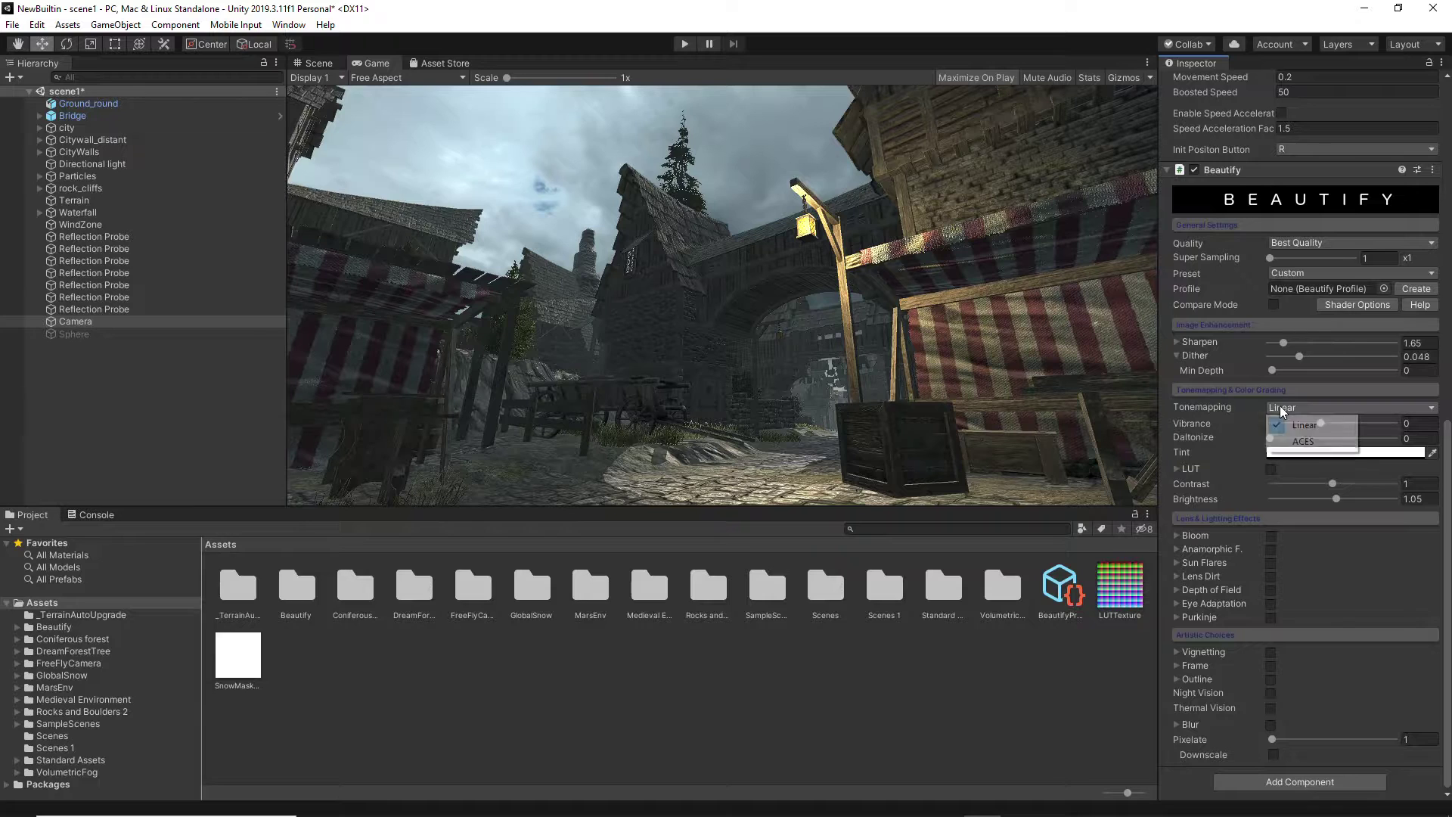
click(1294, 441)
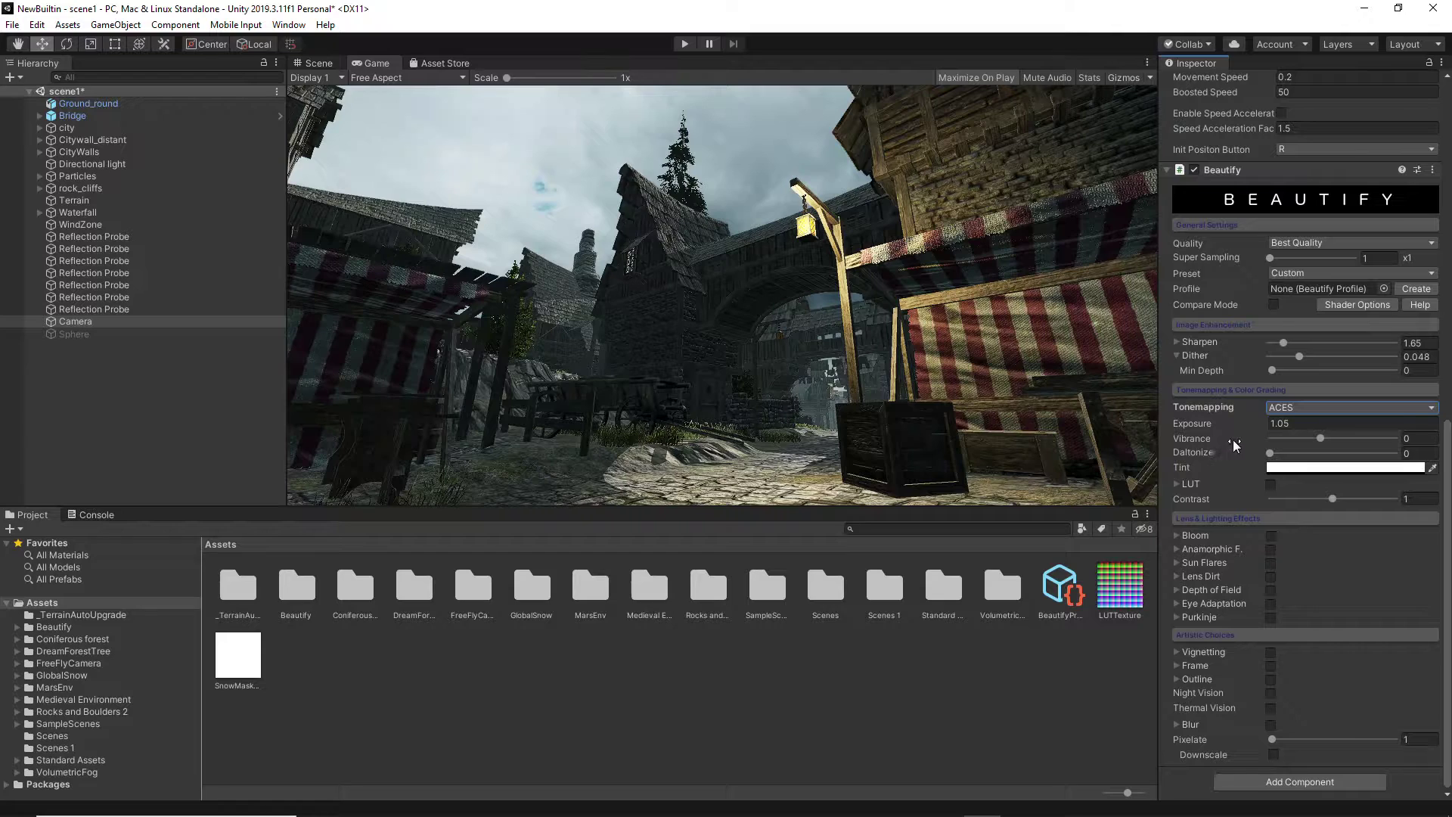
drag(1237, 425, 1277, 457)
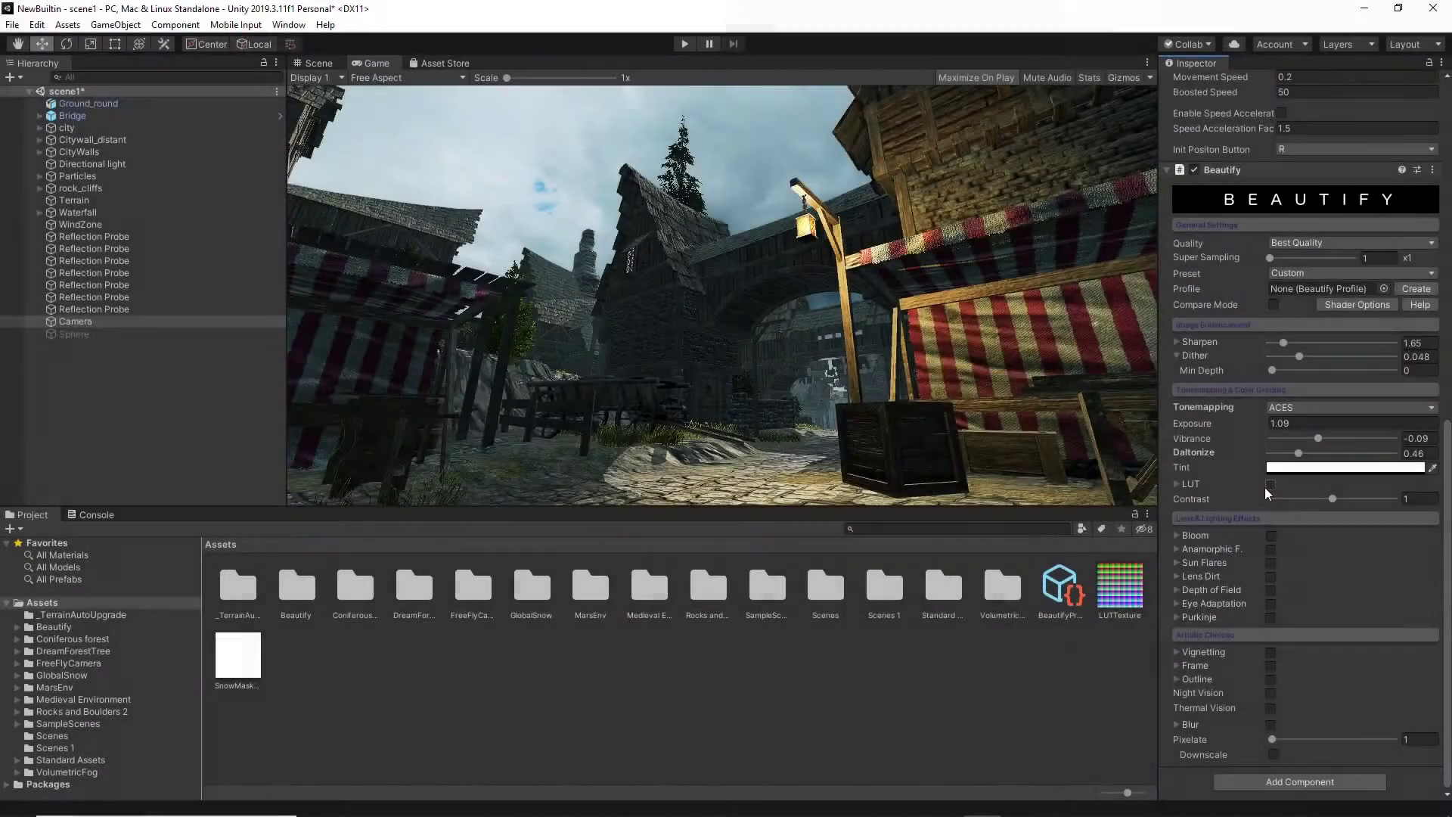
Enable LUT colour grading with Forest_LUT_01 as the texture
click(1270, 485)
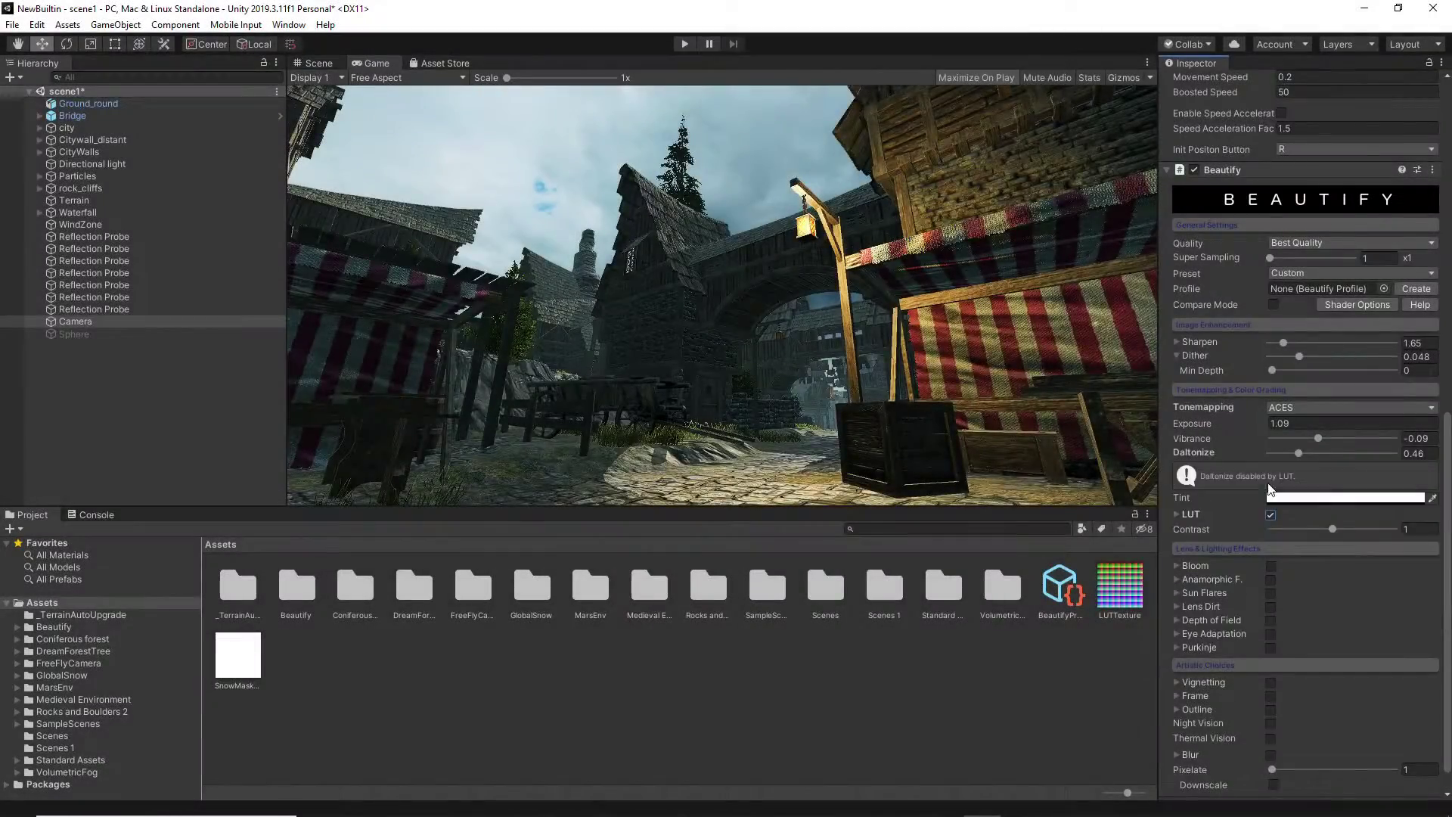
click(1189, 513)
click(1391, 529)
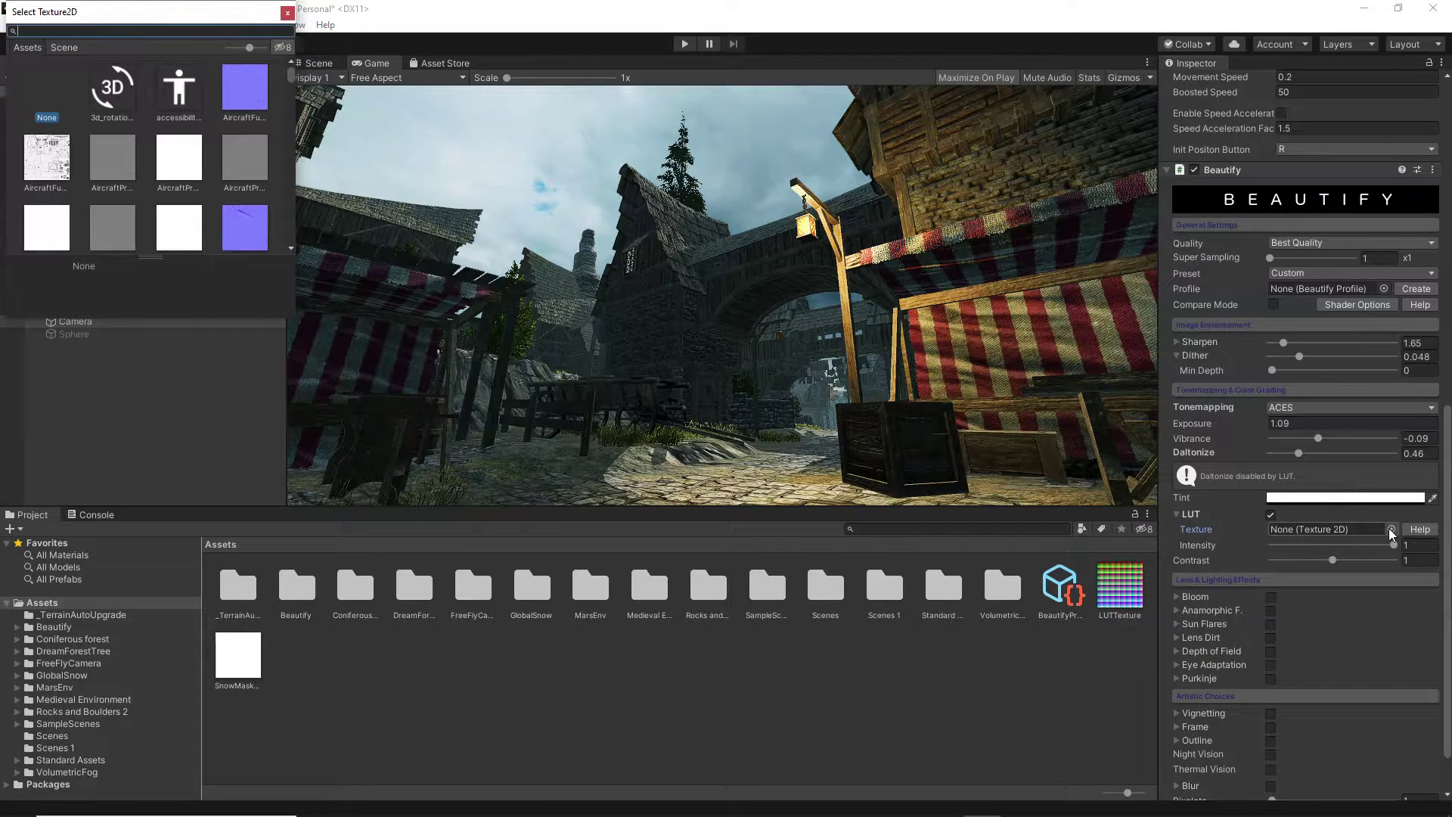
scroll(248, 60, down, 5)
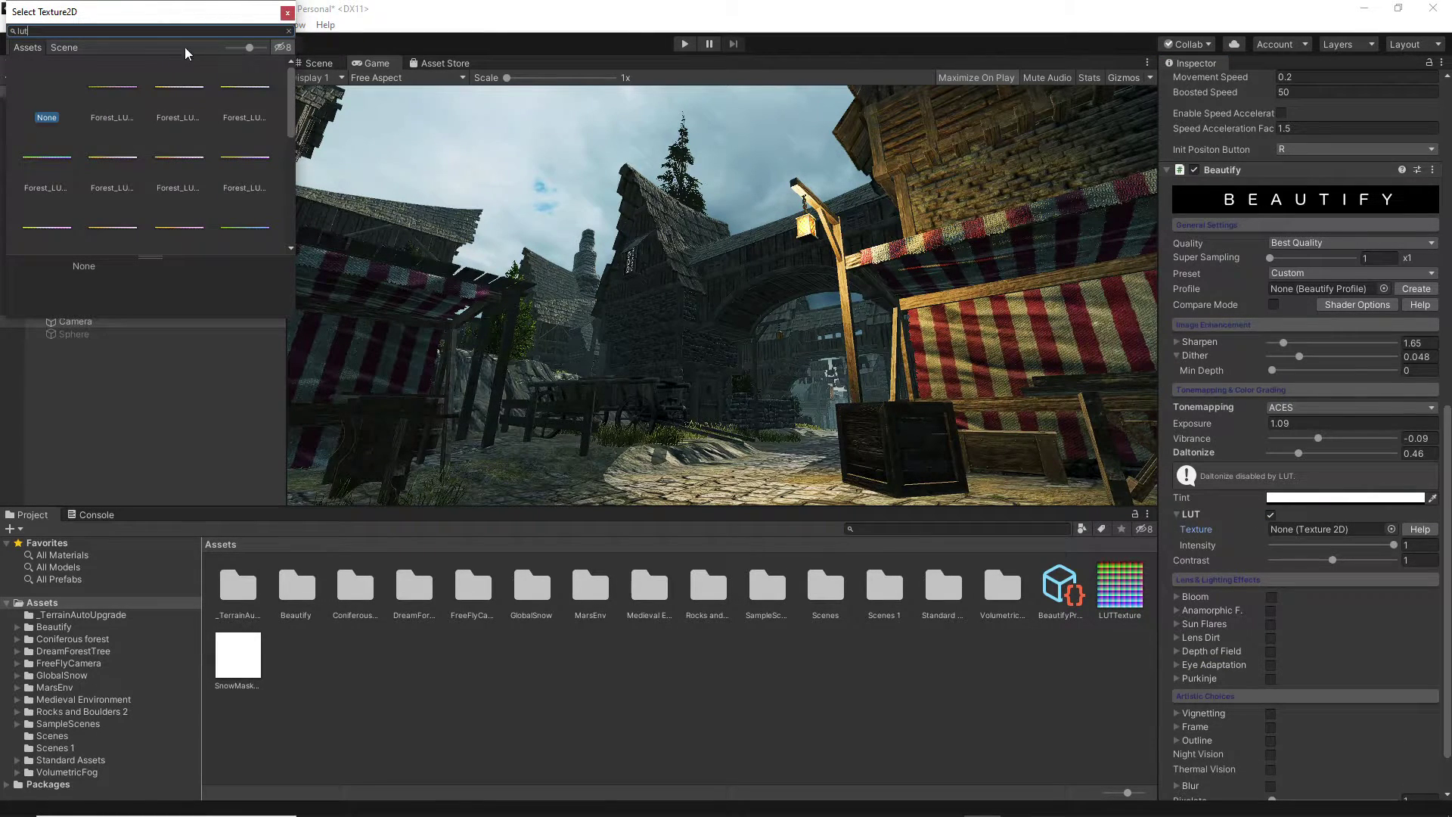
double_click(121, 89)
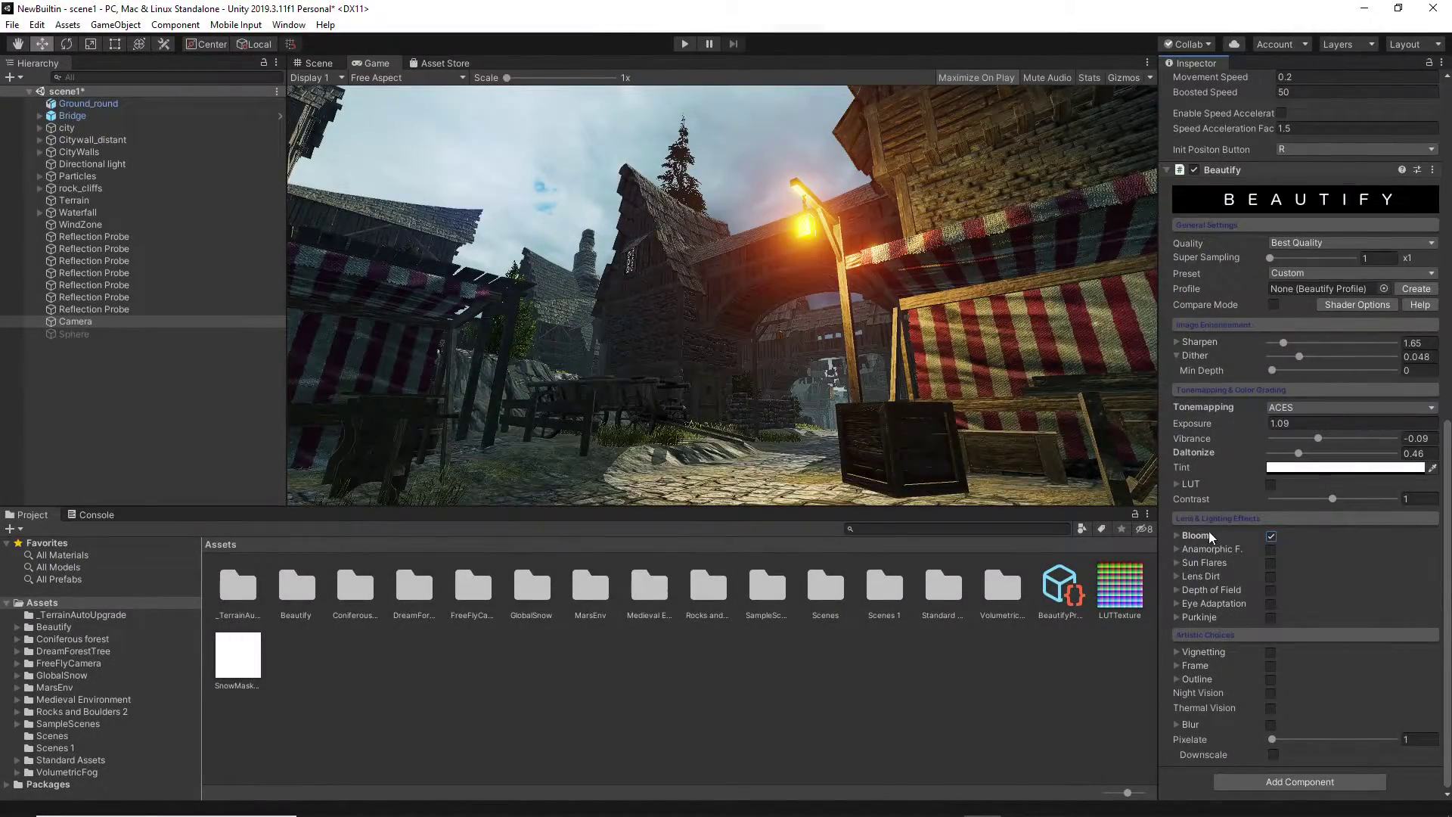
Turn on Bloom and set Anamorphic Flares intensity to 0.75
click(1206, 533)
click(1301, 549)
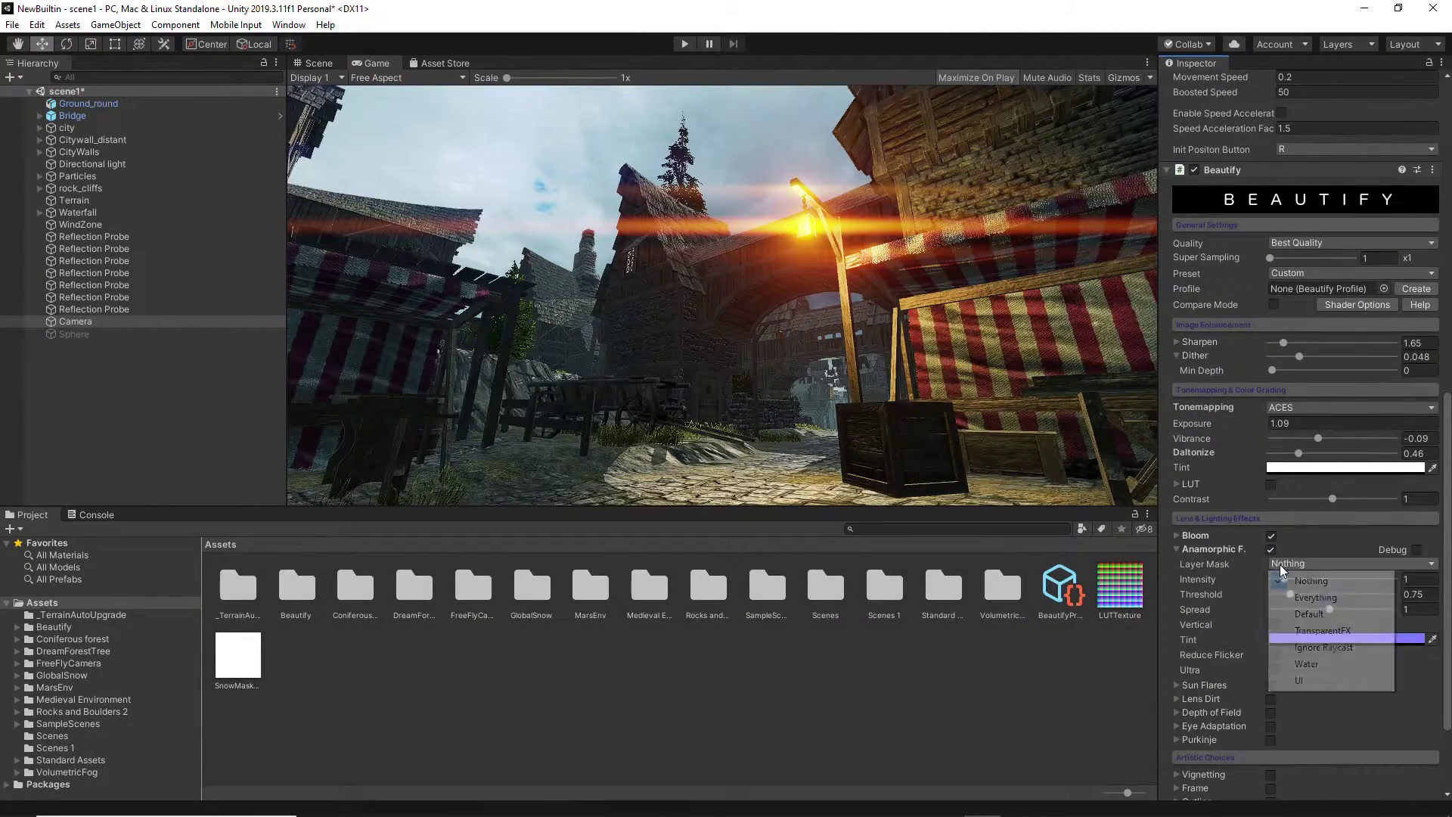
click(1229, 581)
drag(1279, 578, 1280, 580)
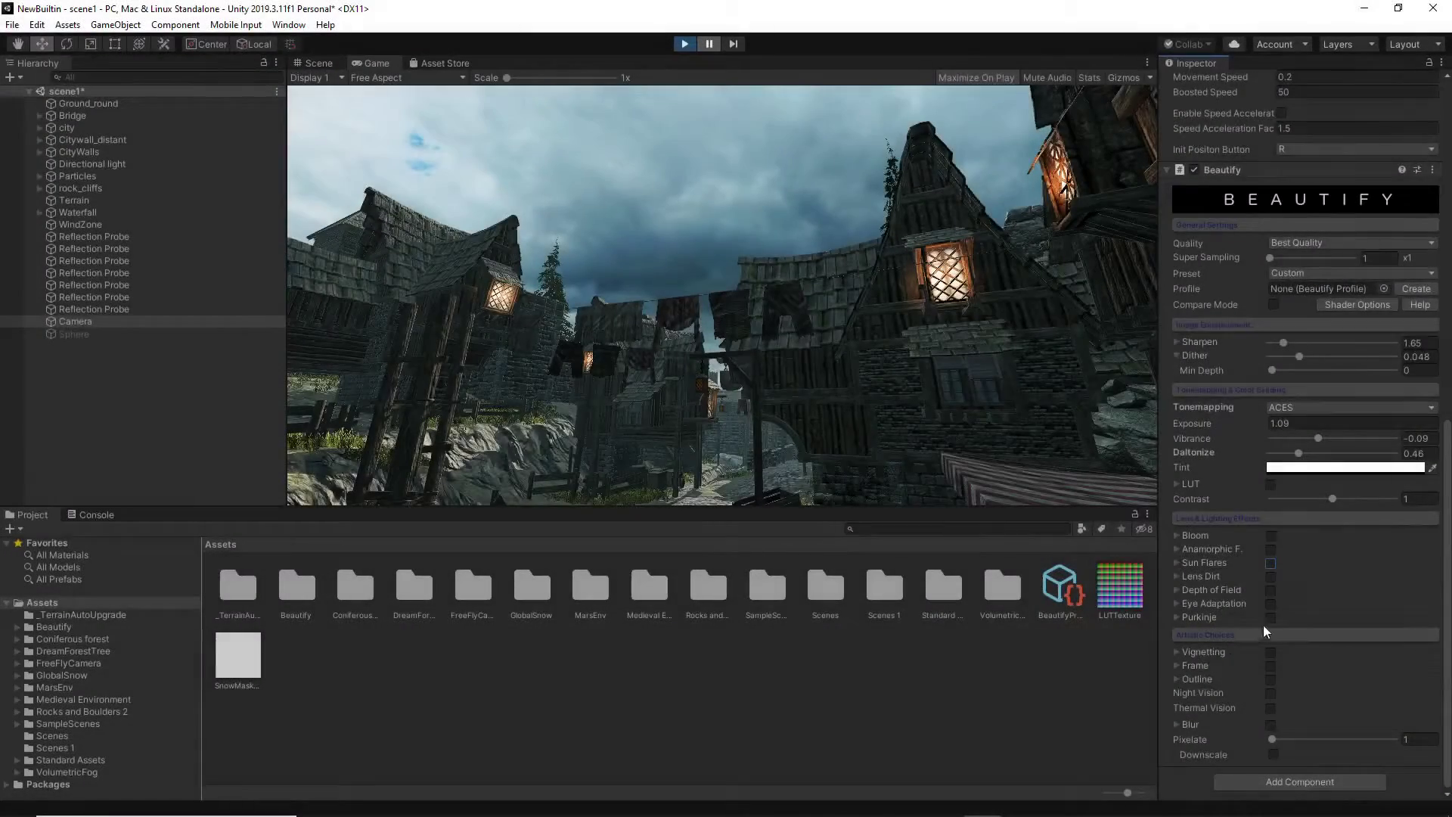
Enable Sun Flares, Lens Dirt and Depth of Field
click(1271, 563)
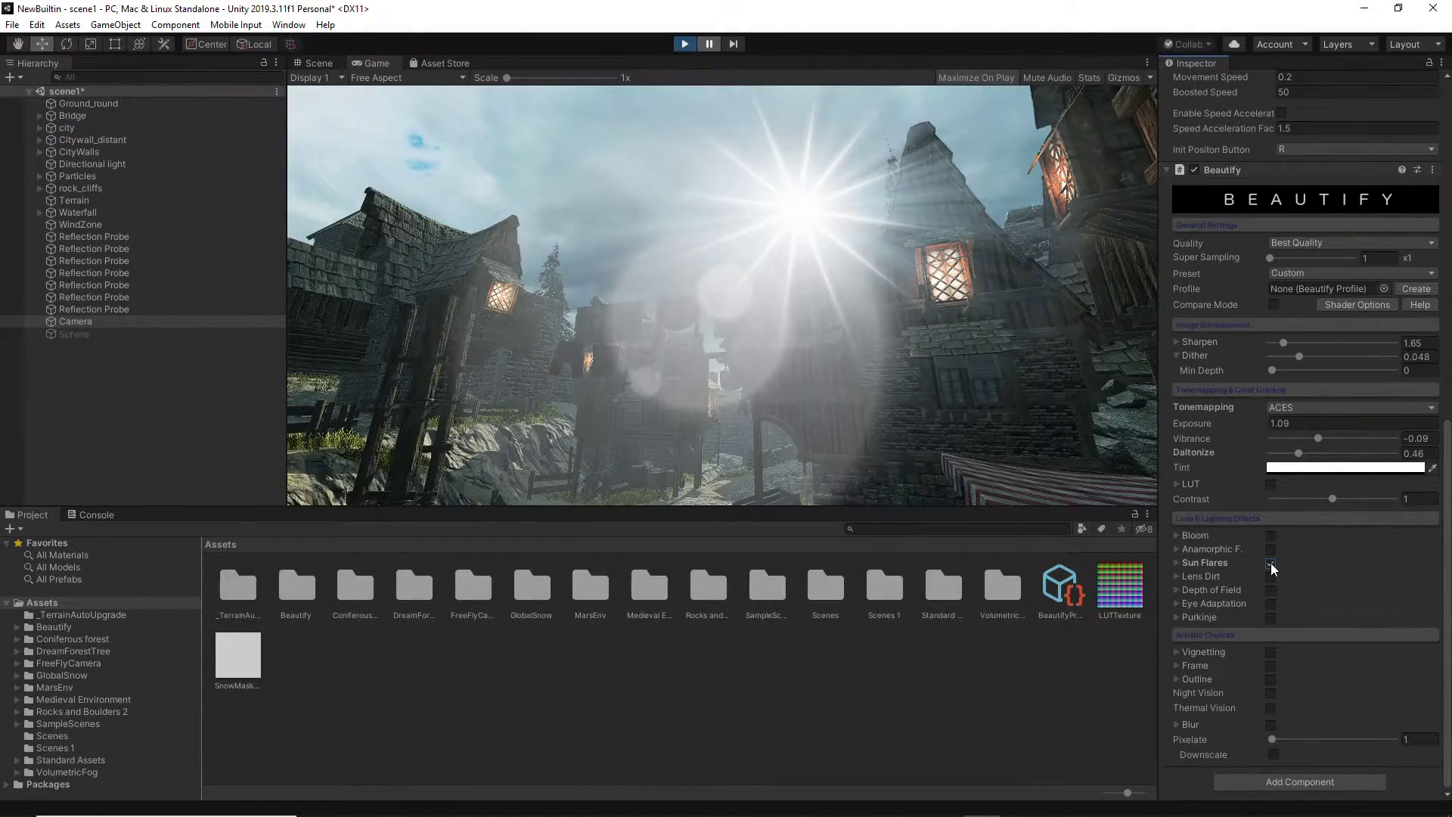
click(1217, 561)
click(1271, 576)
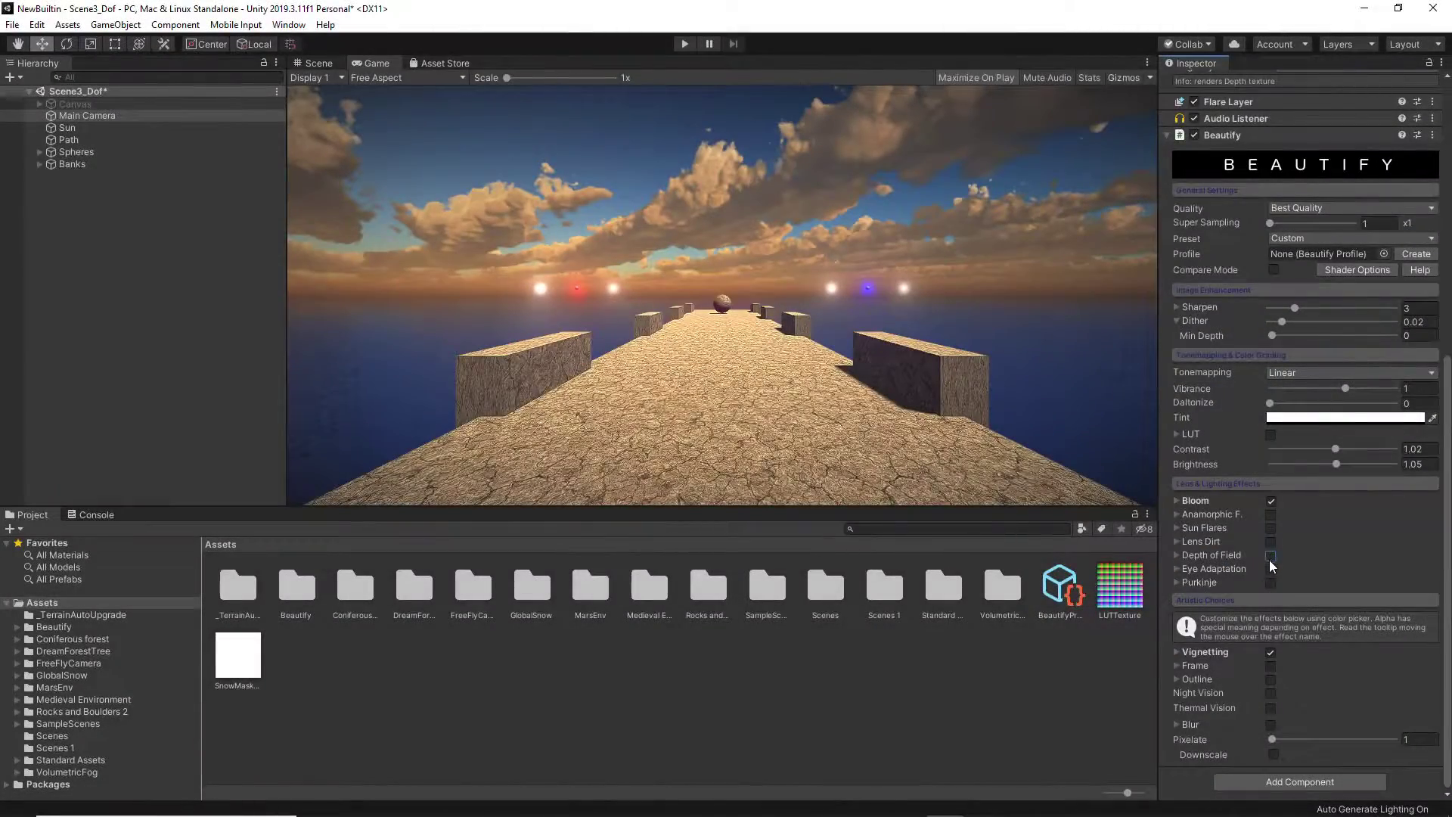
click(1269, 556)
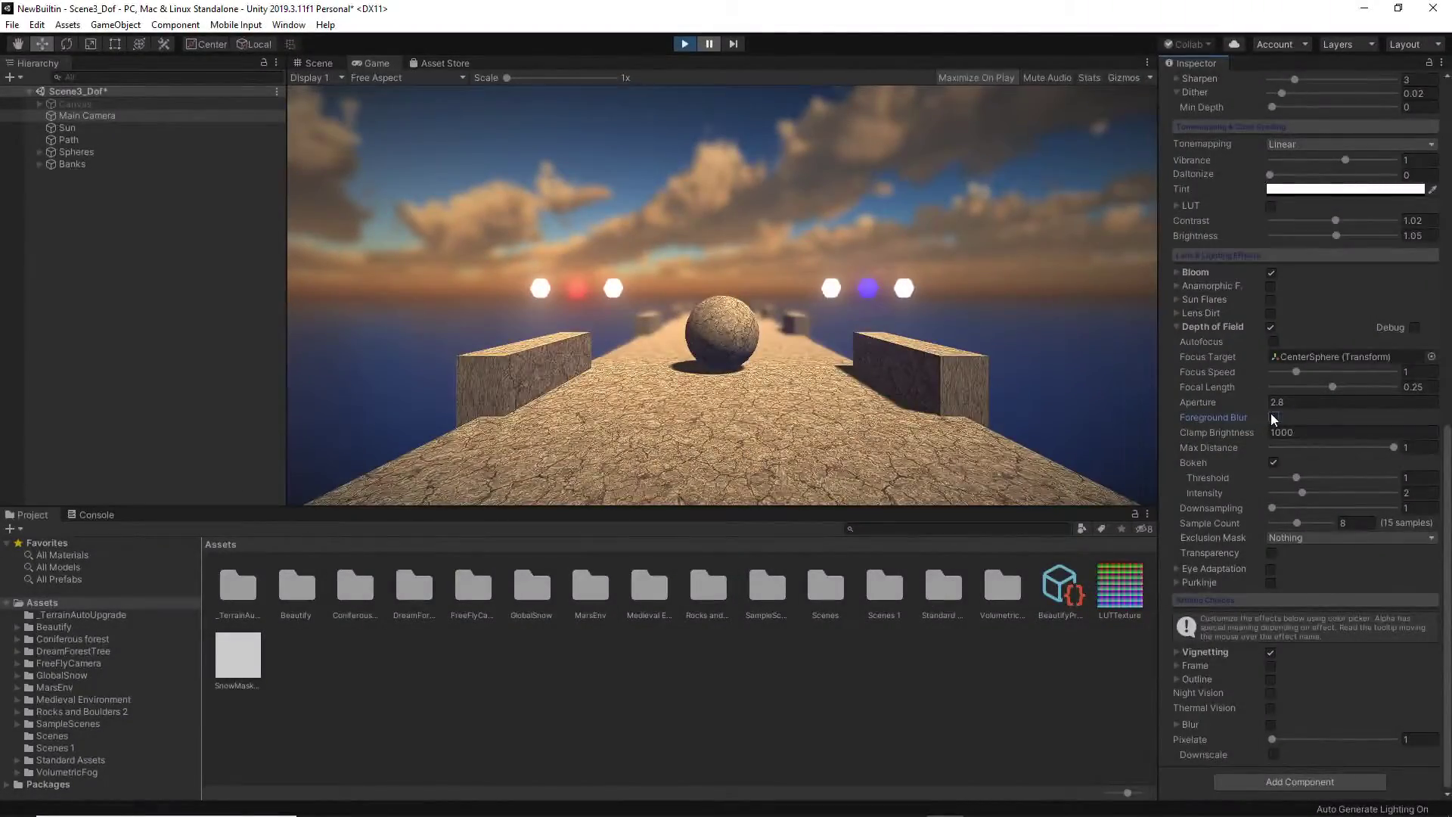
Add depth-of-field foreground blur, widen the aperture to 4.72, and expand Eye Adaptation
click(1273, 417)
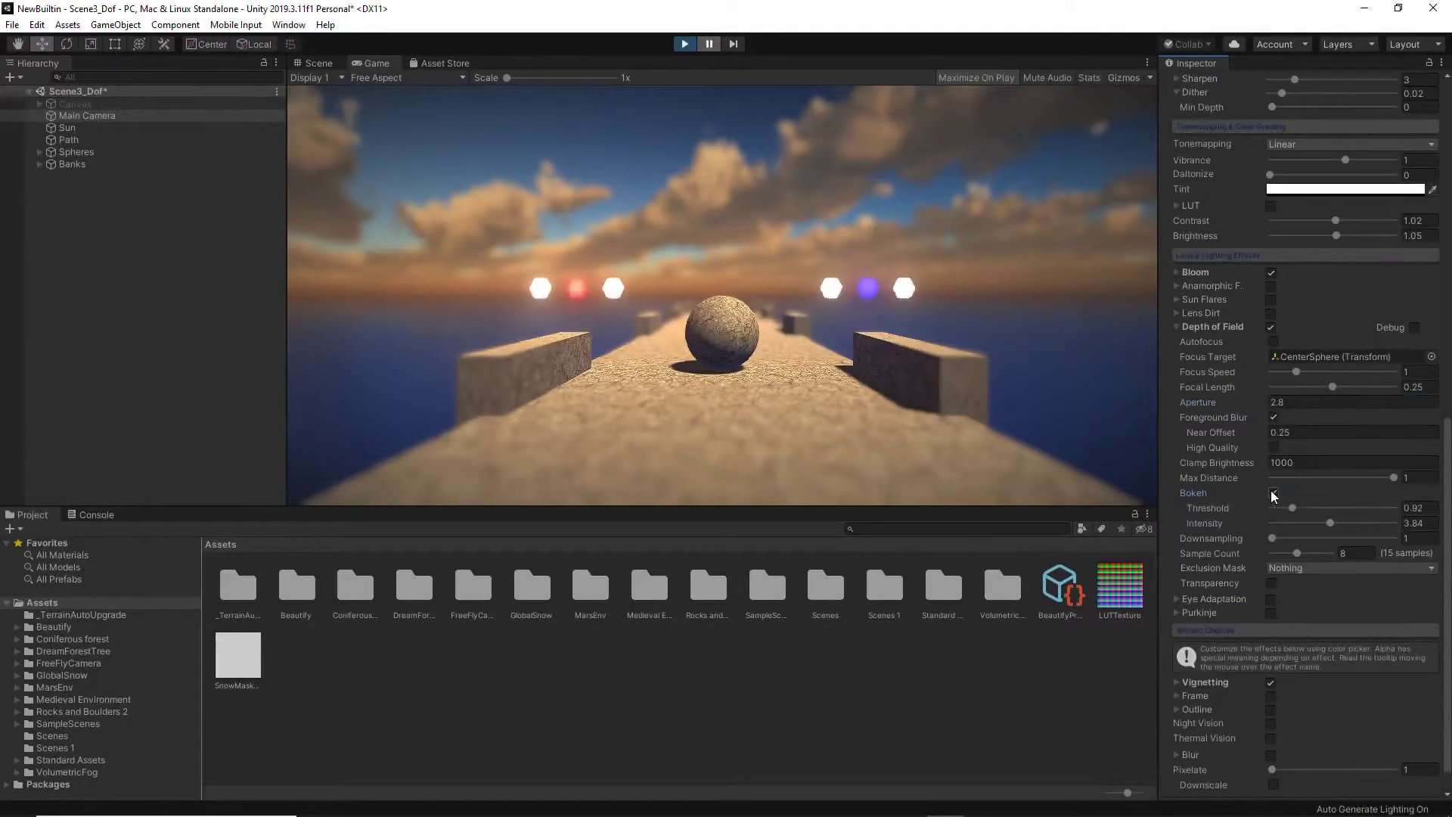
drag(1234, 402, 1256, 402)
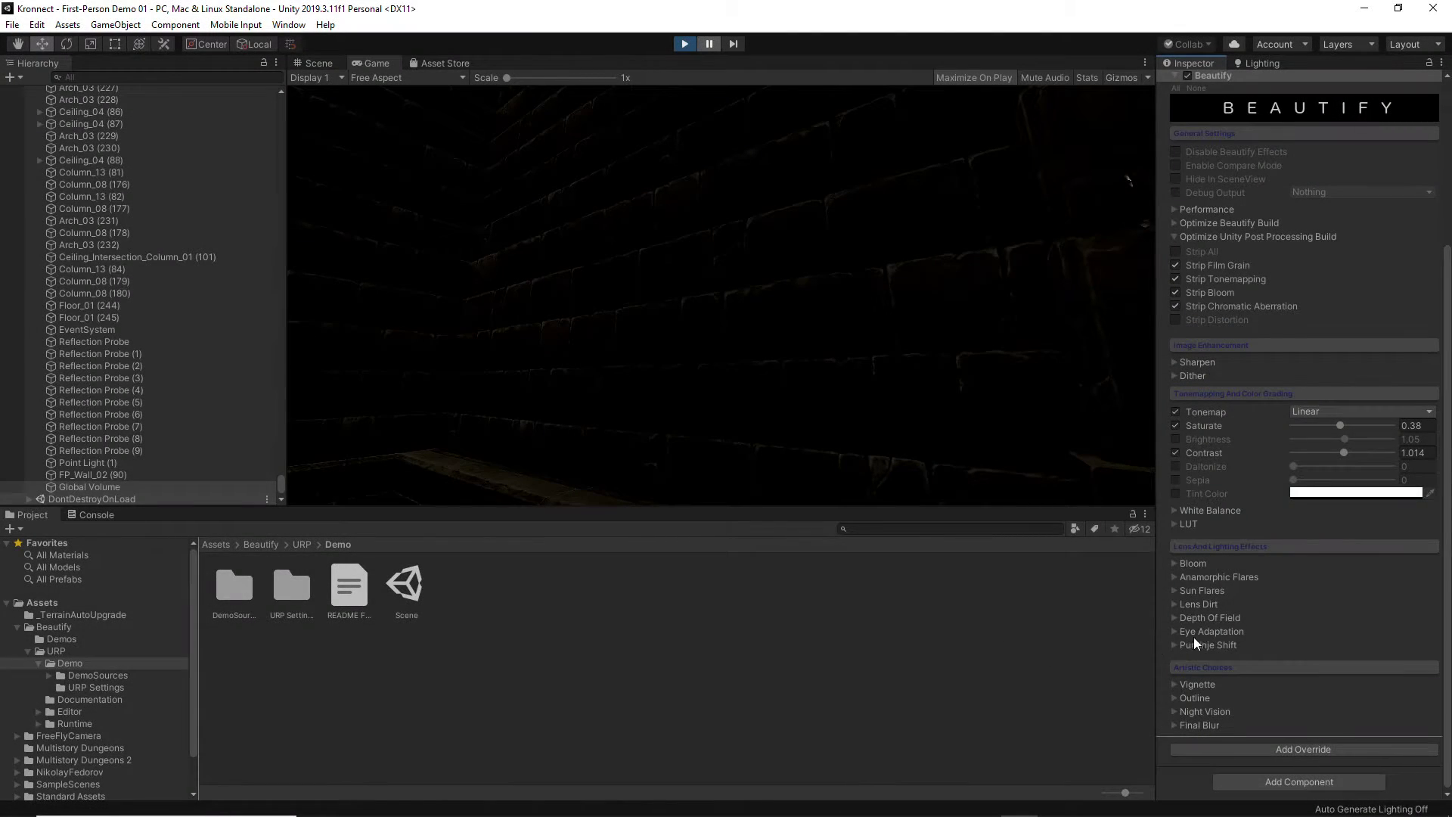
click(1196, 631)
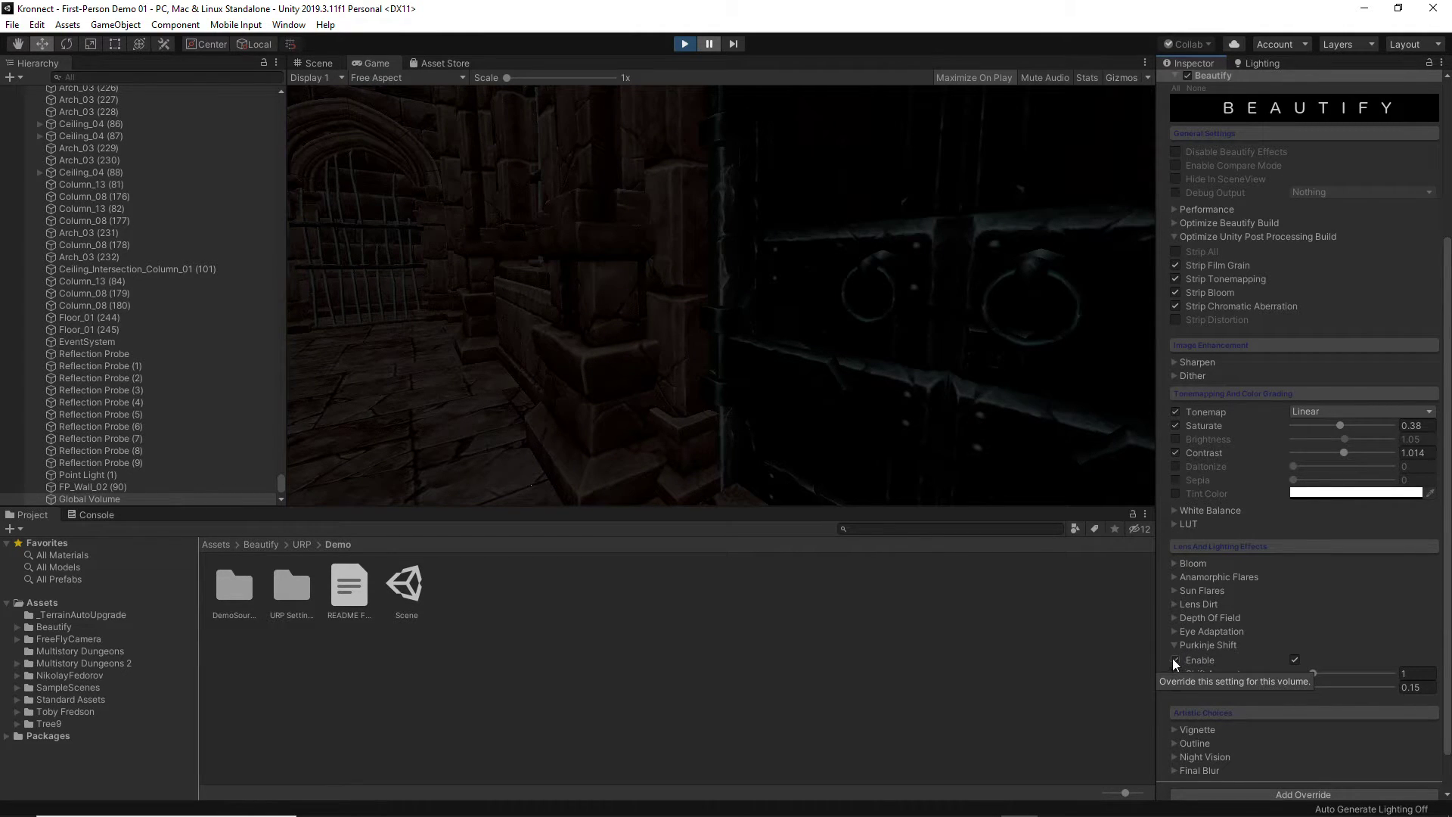
Tick the Purkinje Shift enable checkbox in the dungeon's Beautify volume
click(1175, 660)
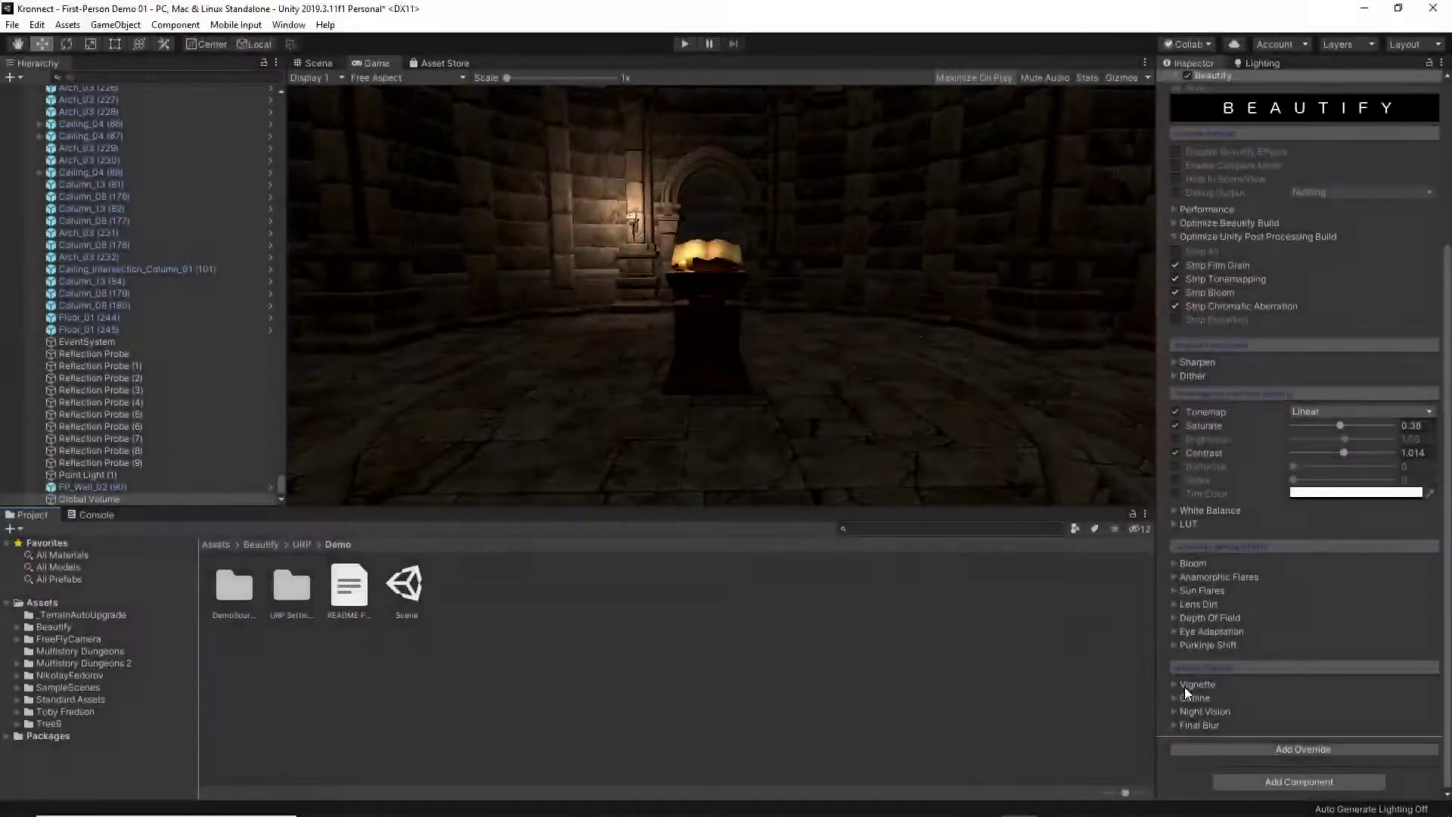
Enable vignette outer ring 0.594, inner ring 0.077, fade and blink, sweeping blink until the view goes black
click(1190, 683)
click(1175, 698)
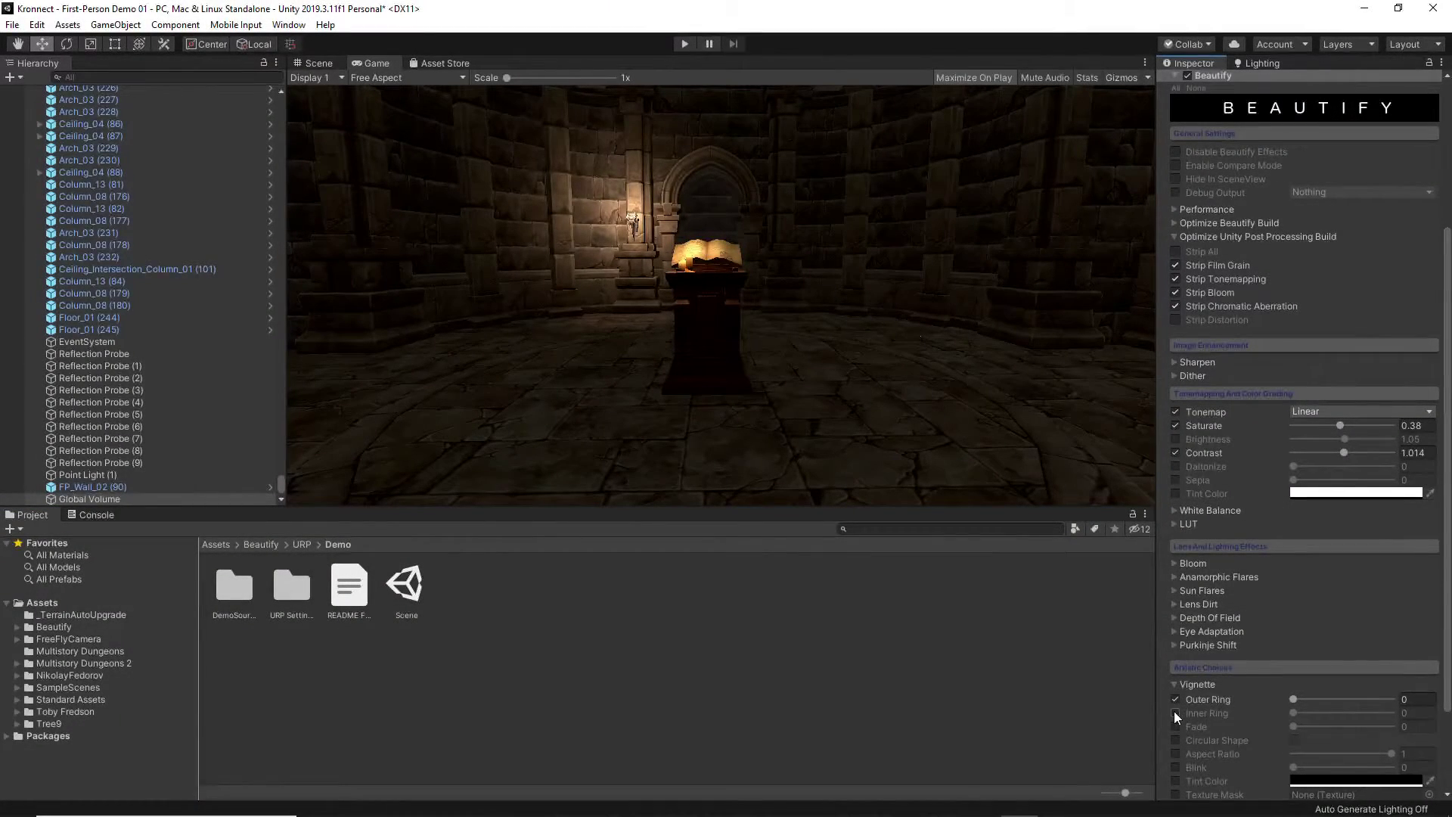
click(1175, 712)
click(1175, 726)
click(1175, 767)
drag(1293, 699, 1352, 699)
drag(1293, 713, 1381, 711)
mouse_move(1291, 766)
mouse_down()
mouse_move(1404, 758)
mouse_move(1304, 758)
mouse_up()
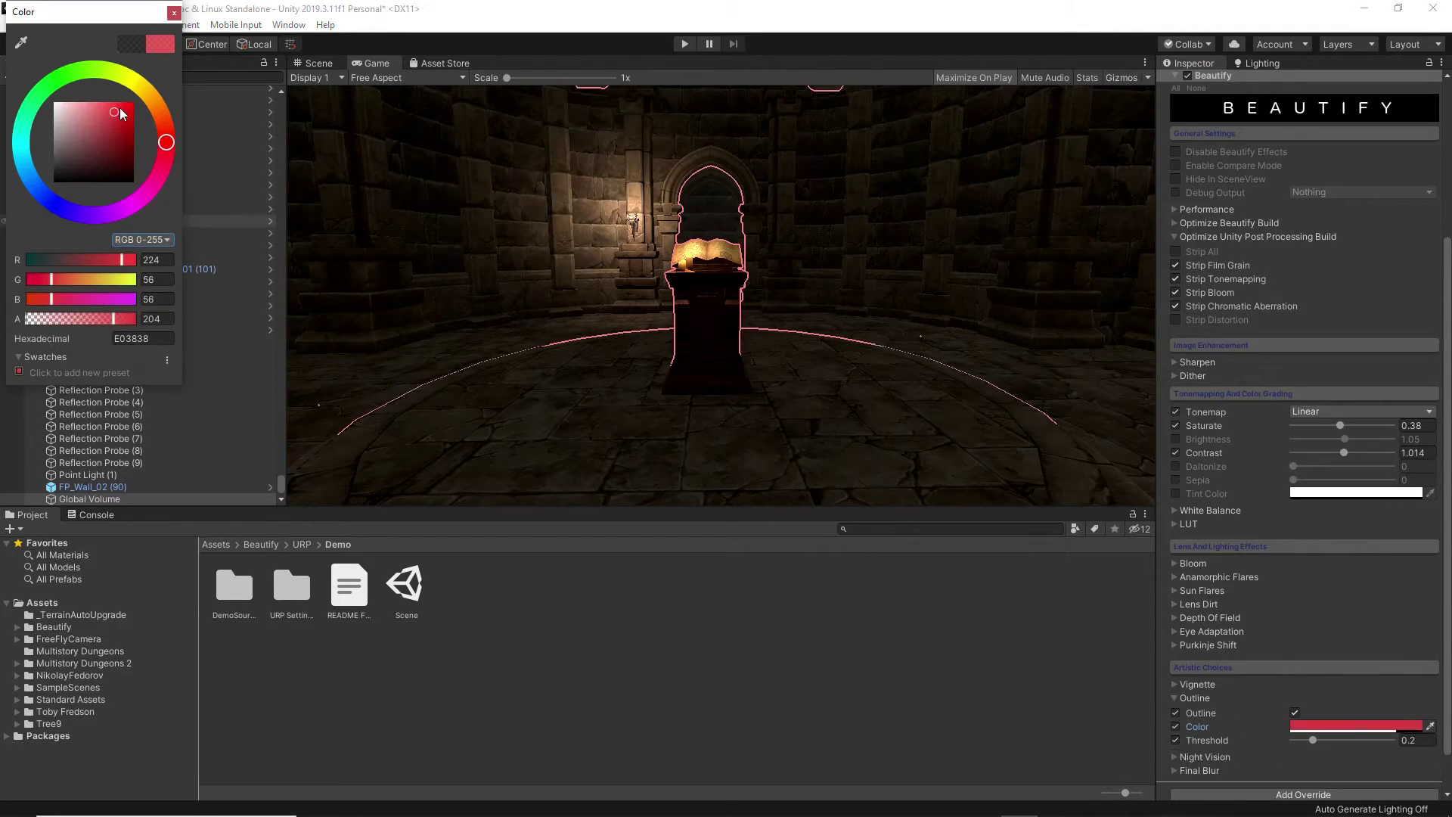
Make the outline colour saturated red and override Final Blur intensity at 0.12
drag(119, 107, 152, 92)
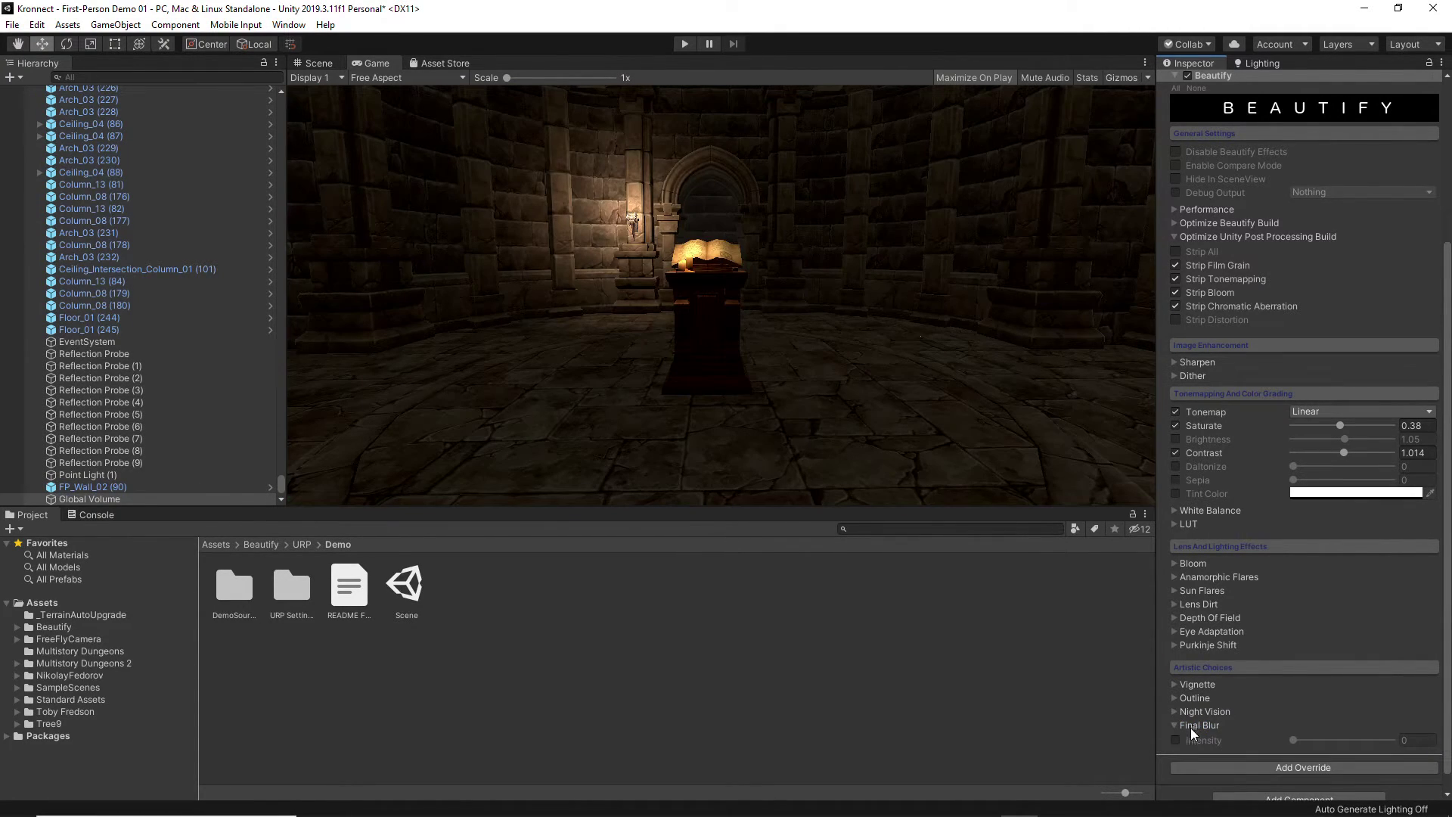
click(1175, 739)
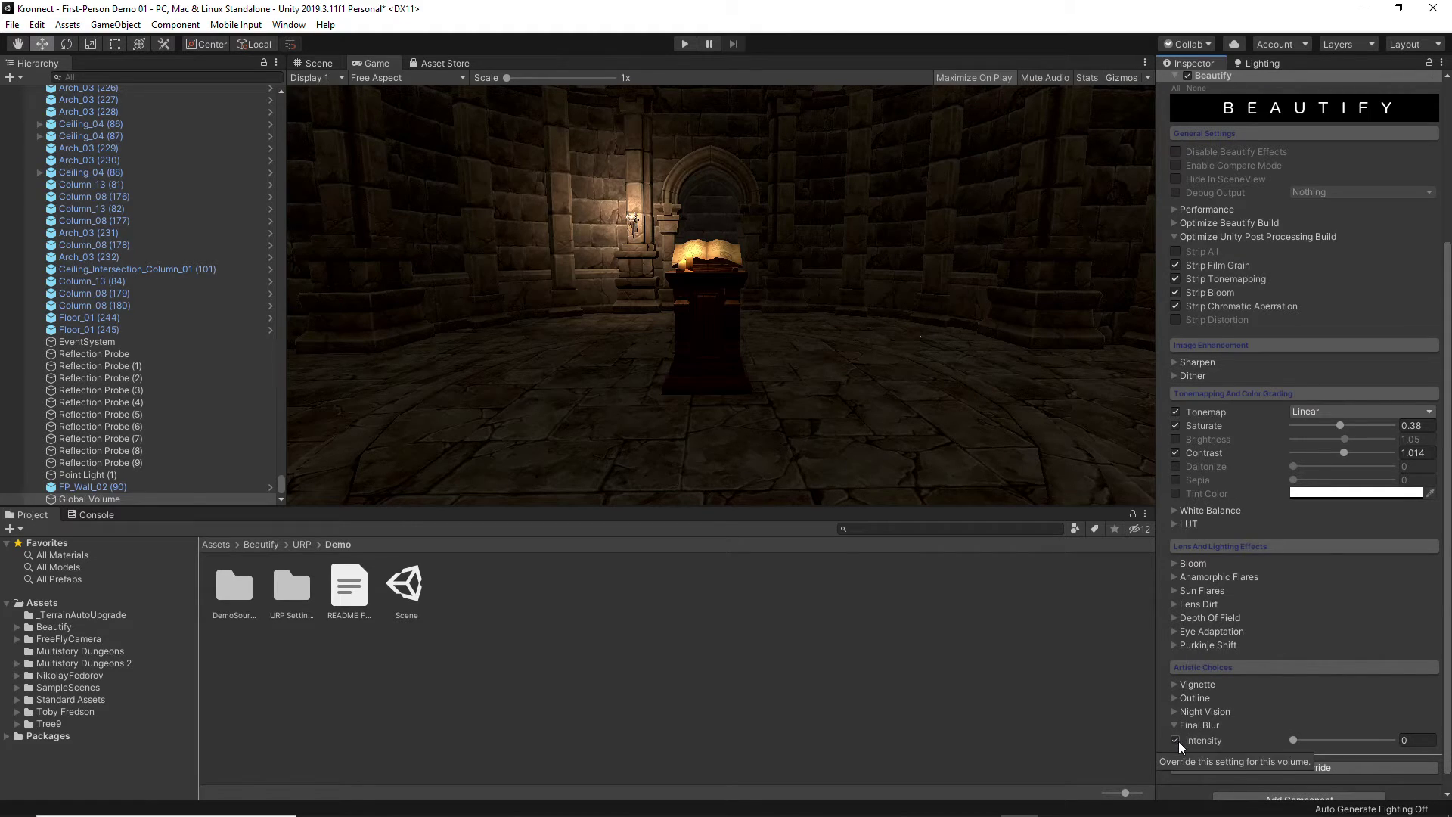
click(1293, 740)
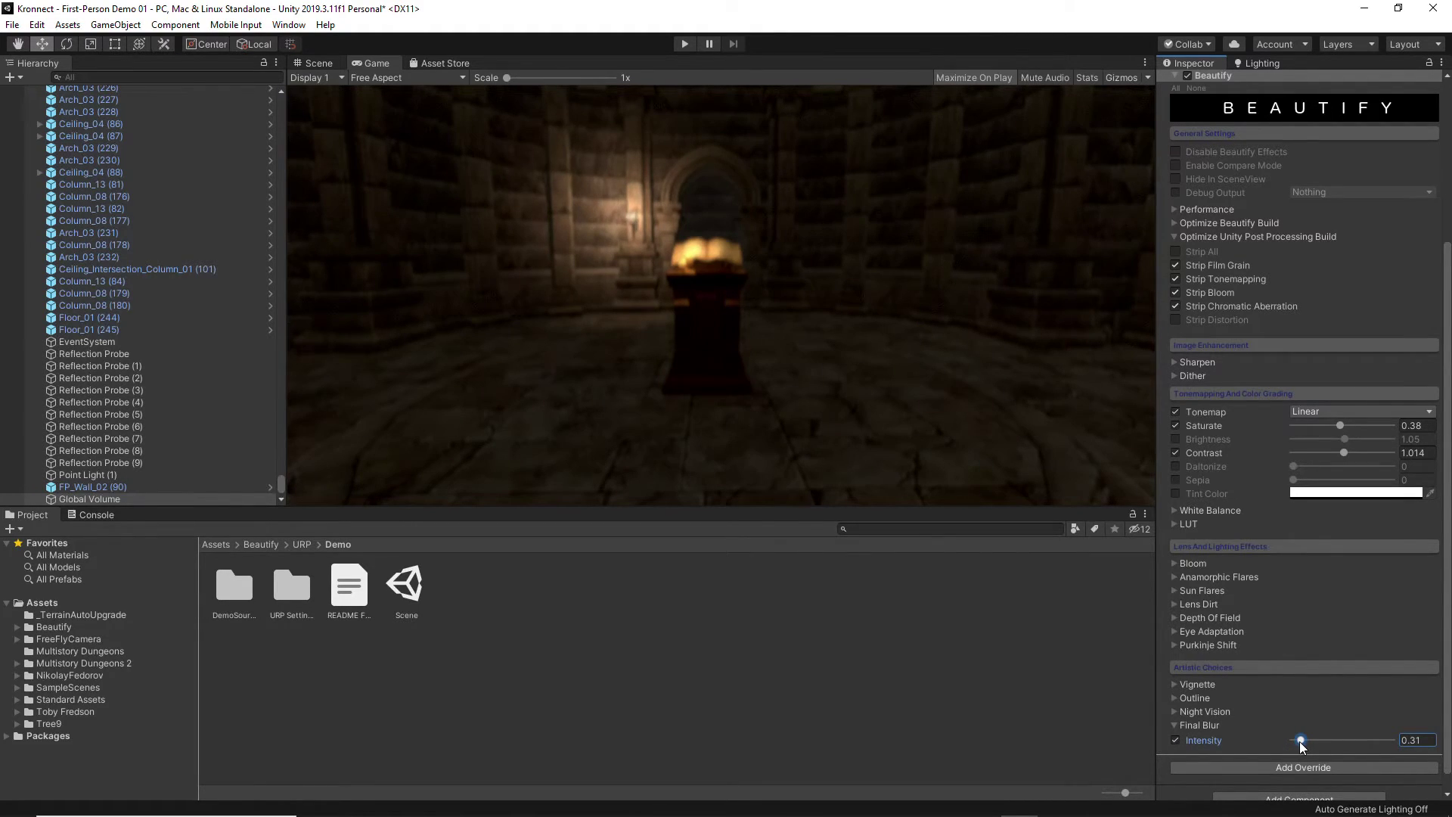
drag(1292, 744, 1296, 744)
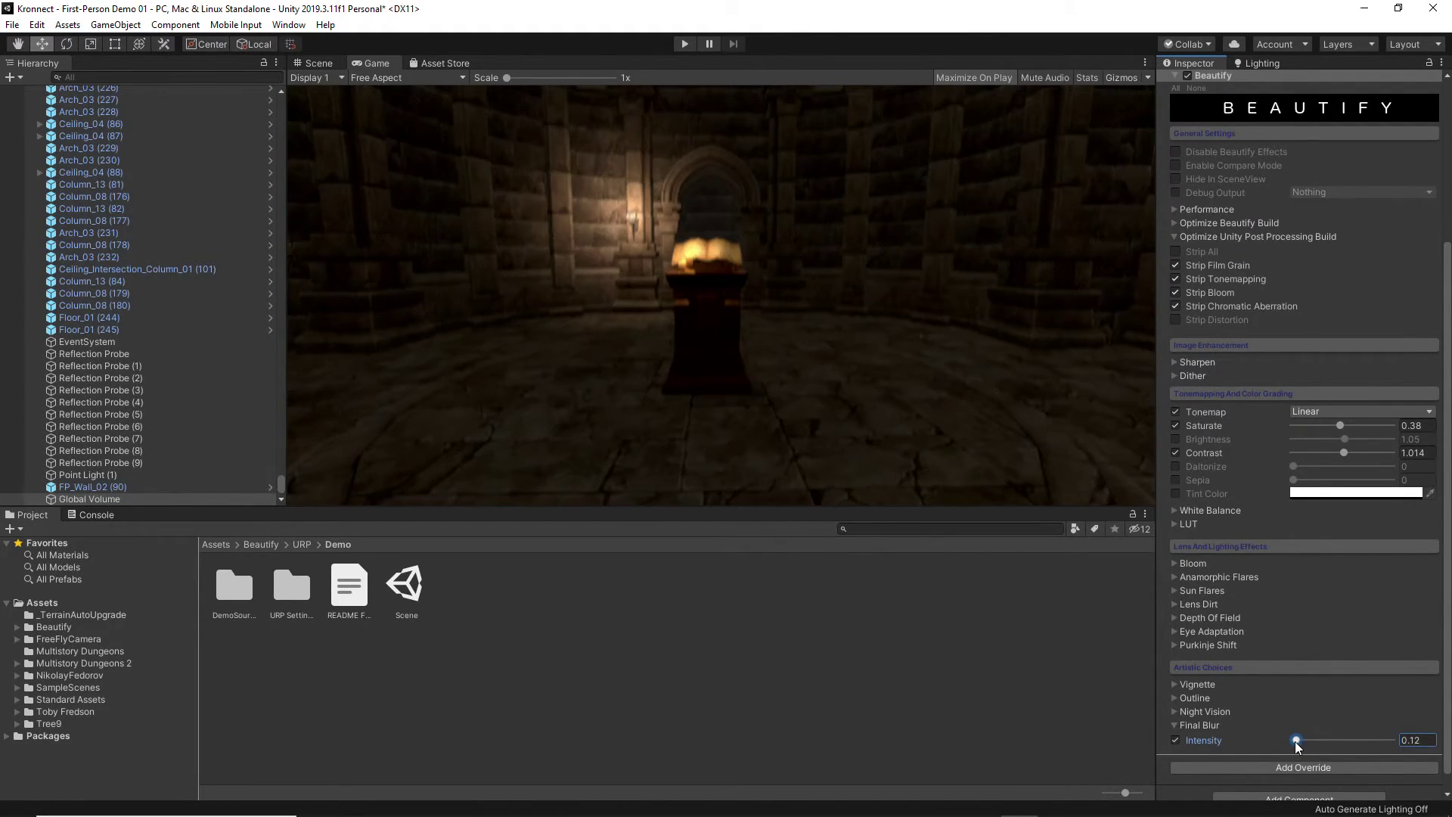